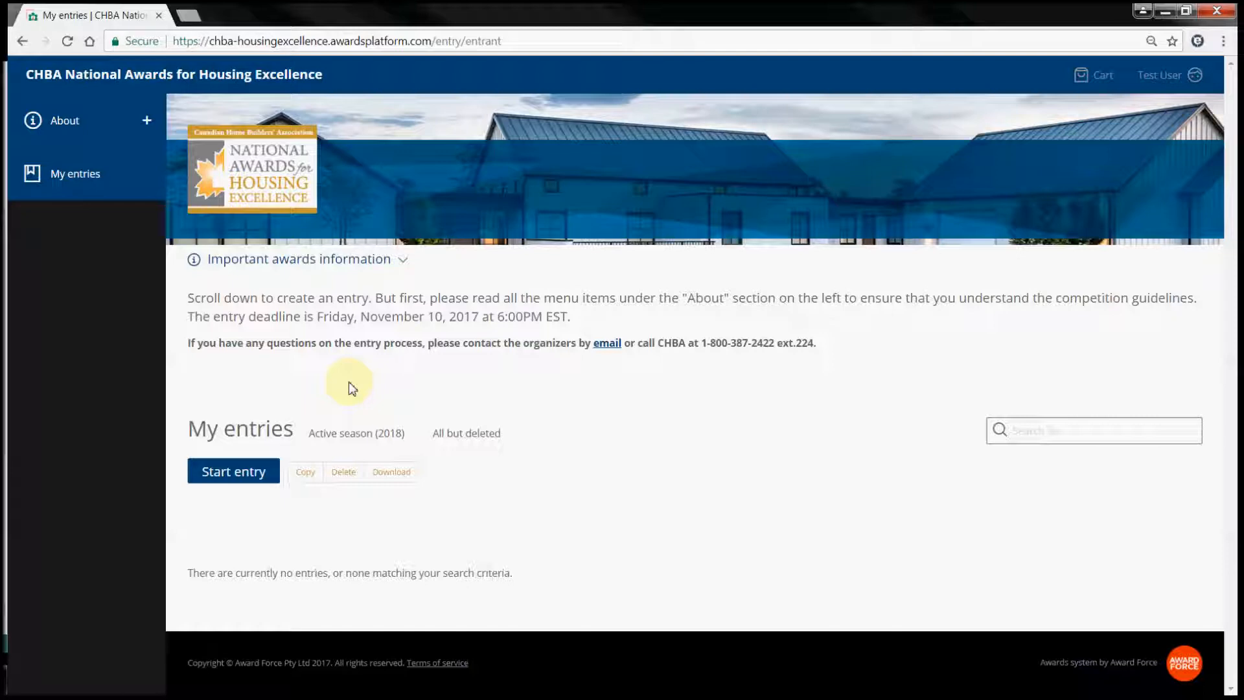
- Expand the About section's guideline pages and start a new awards entry
click(141, 121)
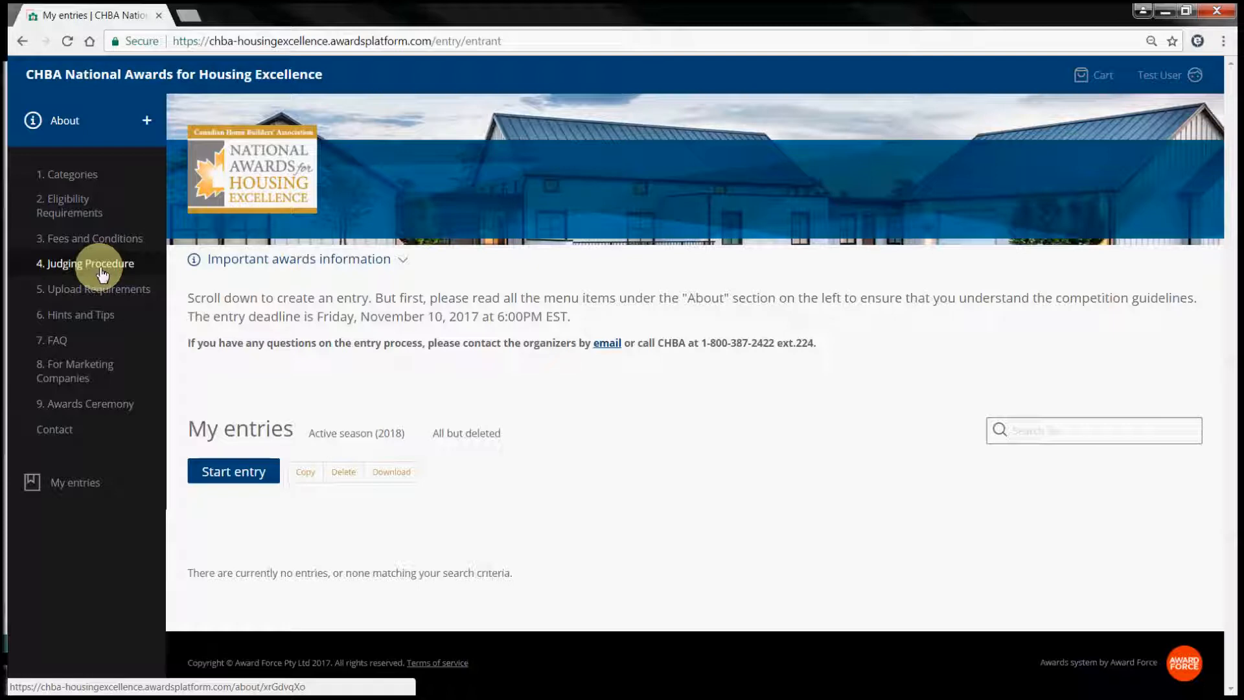
click(234, 473)
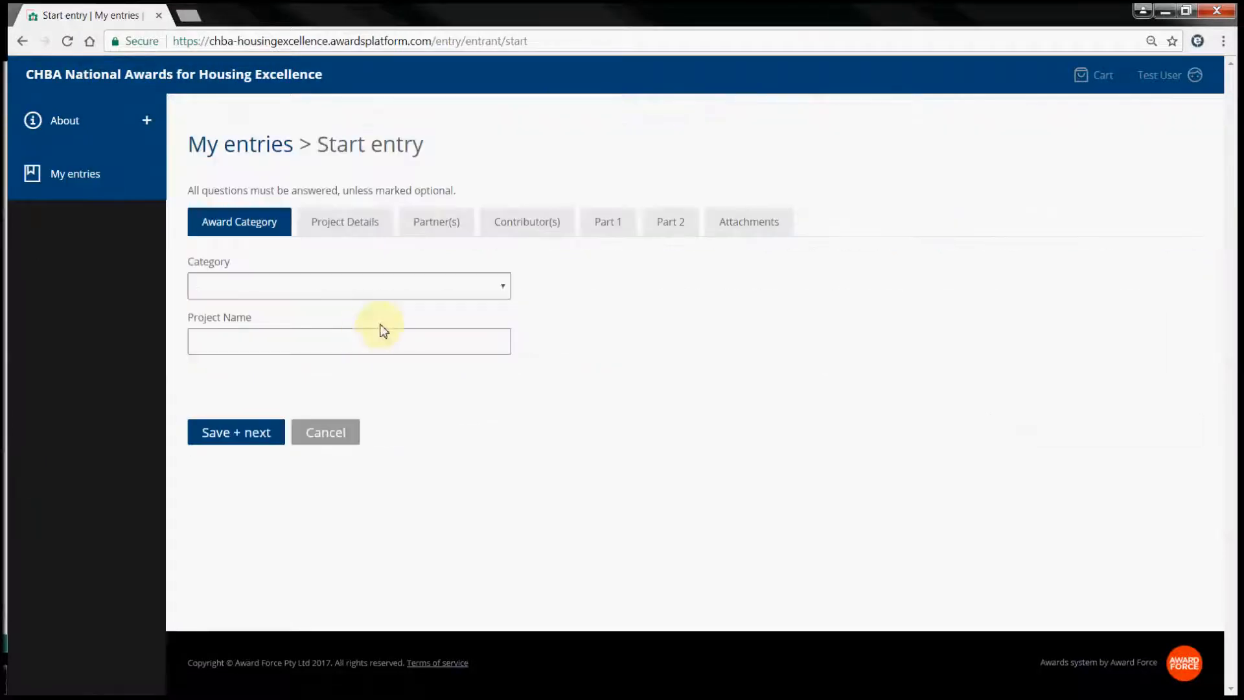
- Choose New Home Awards and category 29, detached production homes 1,700–2,200 sq ft
click(416, 290)
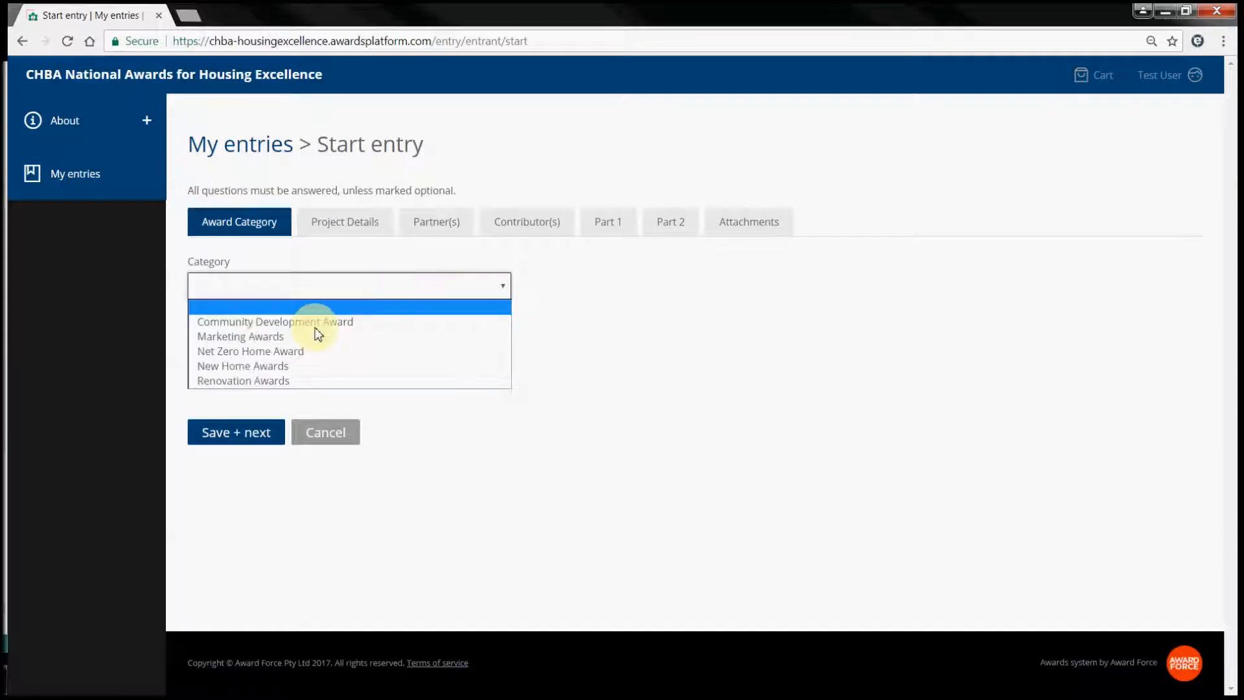
click(275, 366)
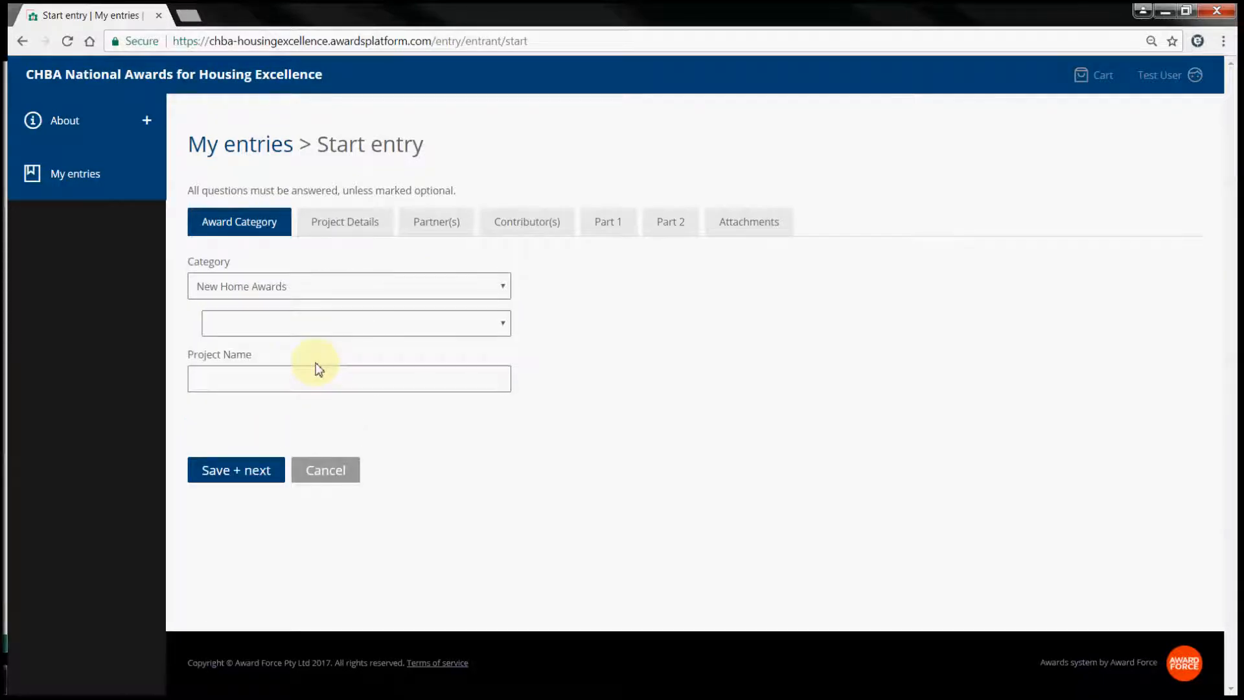
click(425, 330)
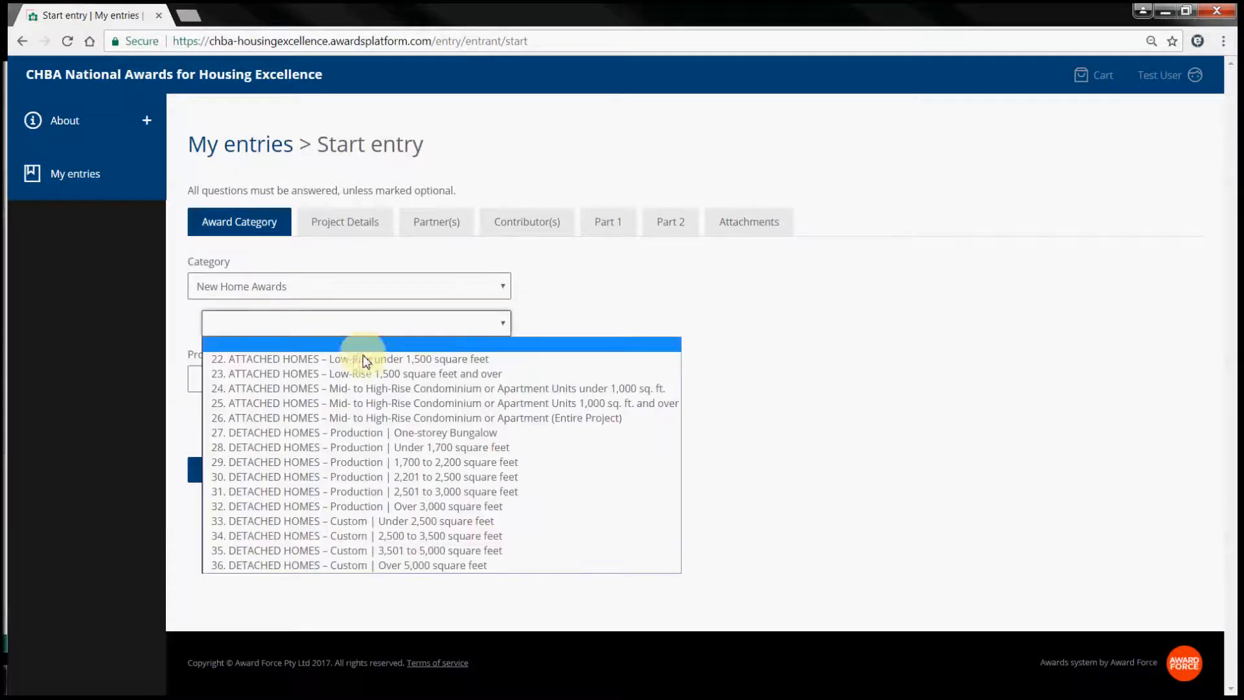
click(268, 462)
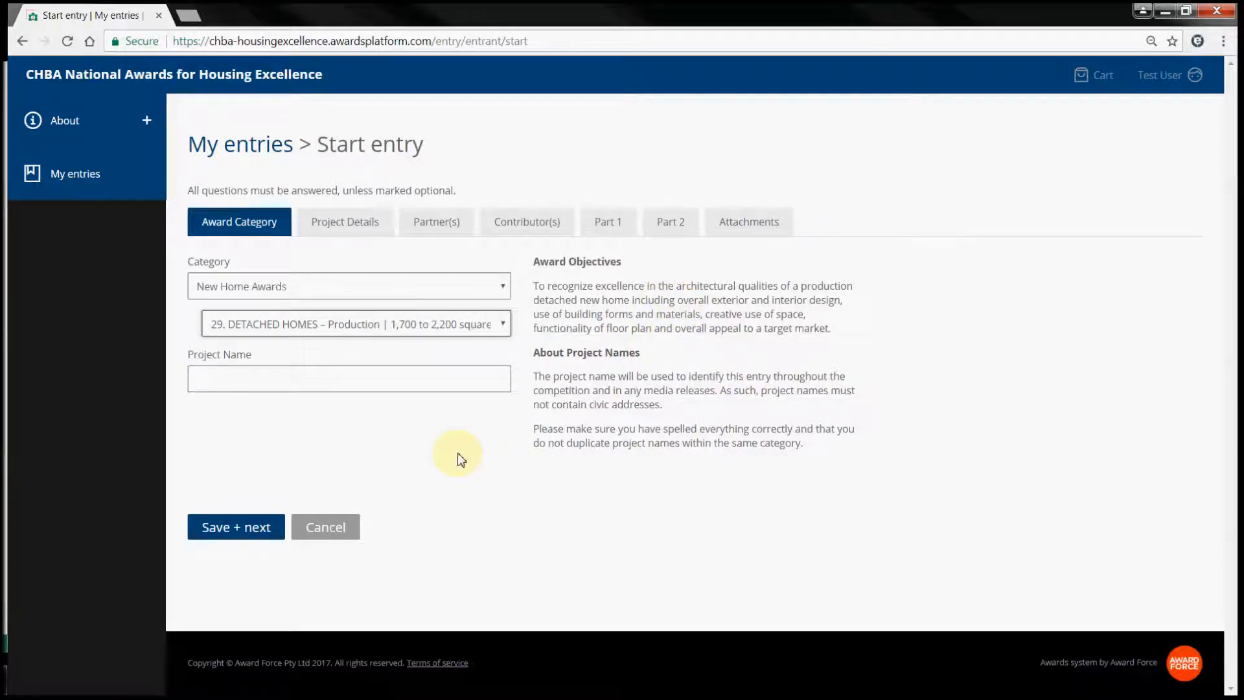
- Name the project Nelson Peak and save the entry
click(298, 376)
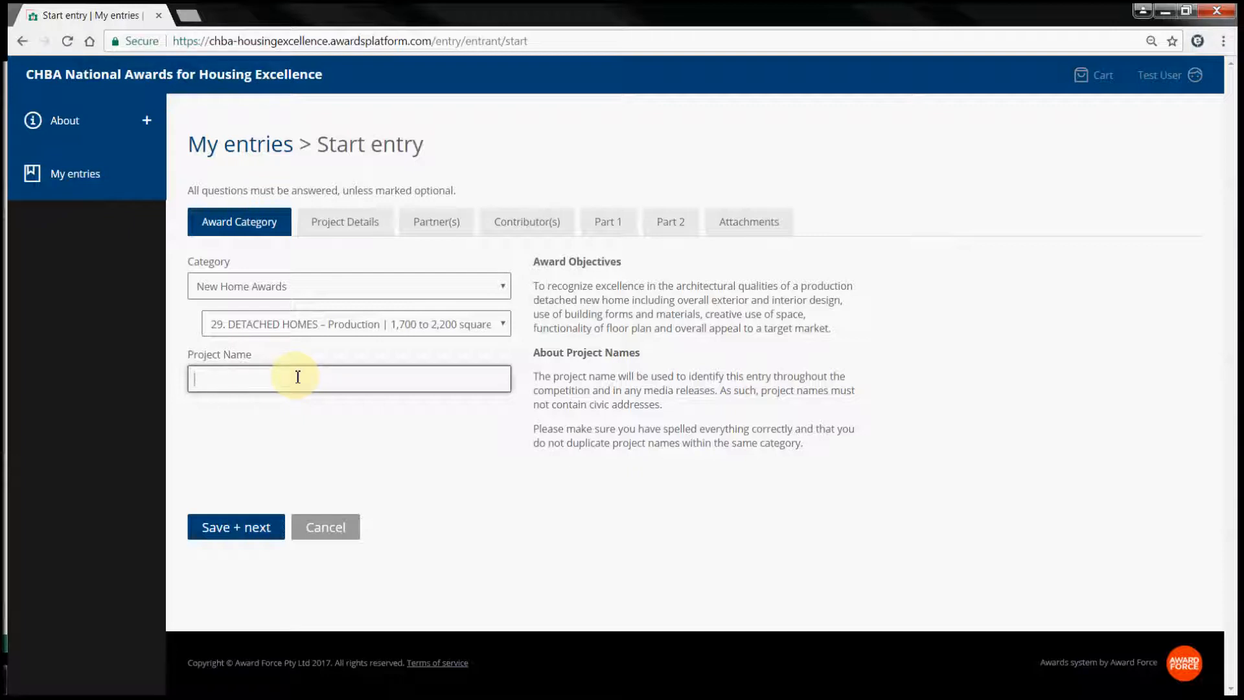
text(Nelson Peak)
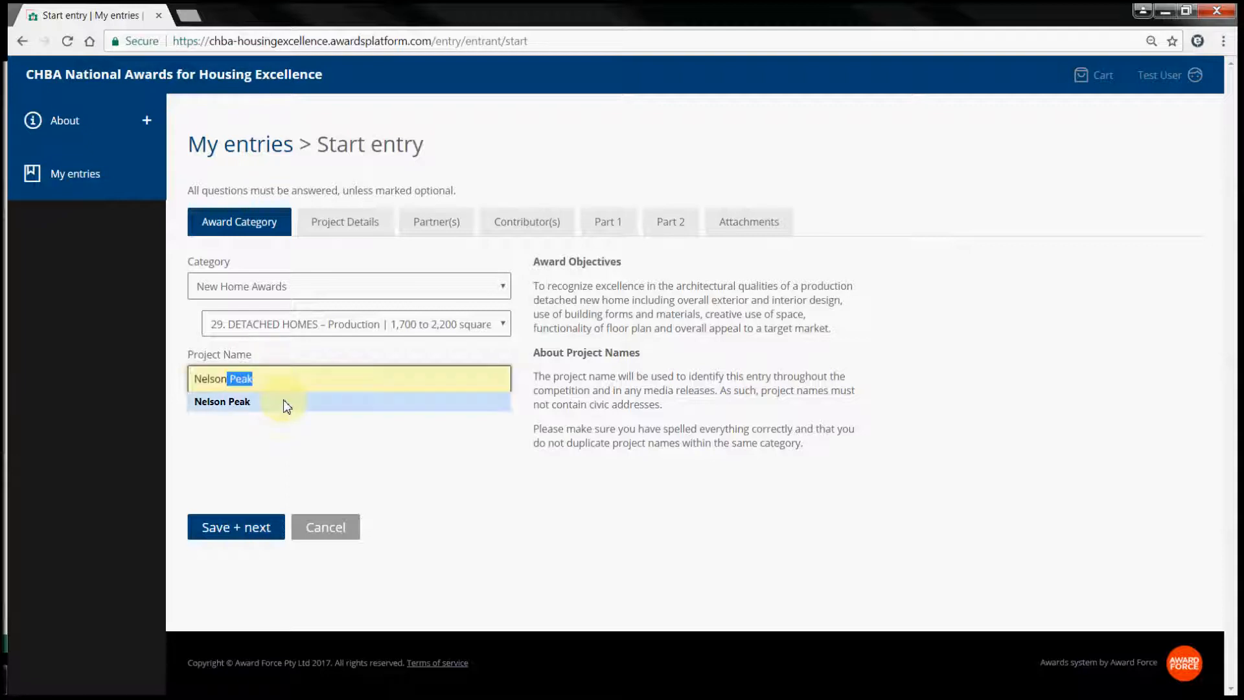
click(284, 403)
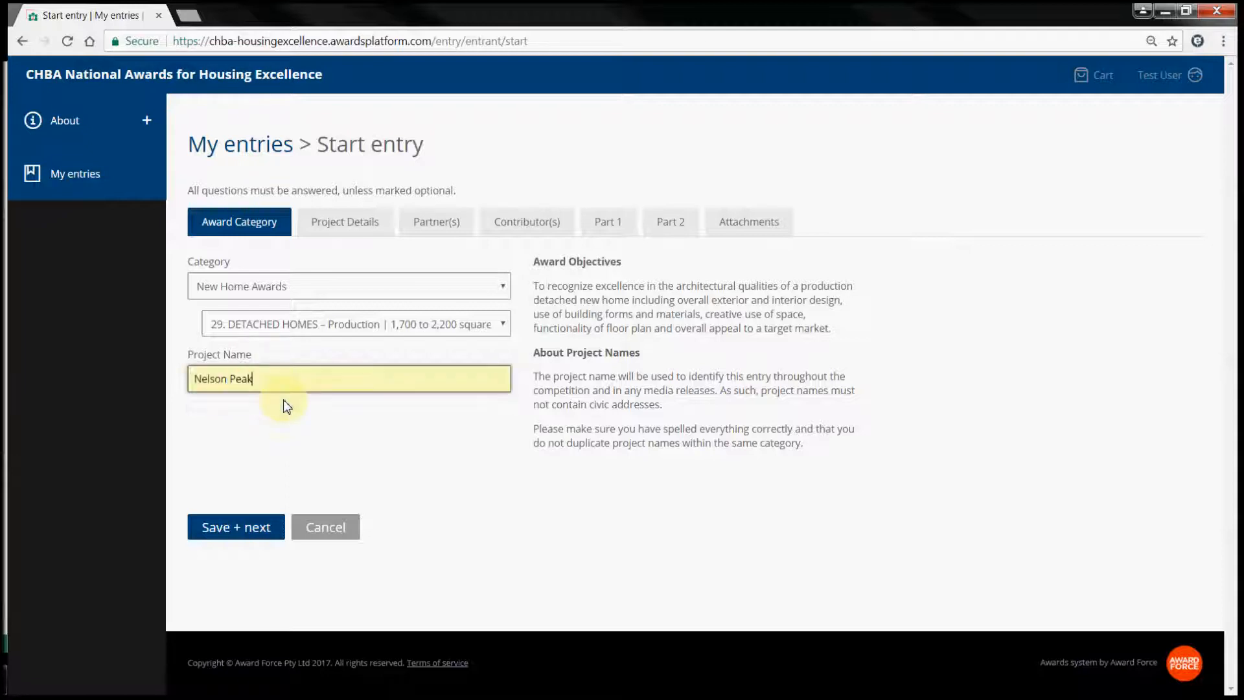
click(237, 526)
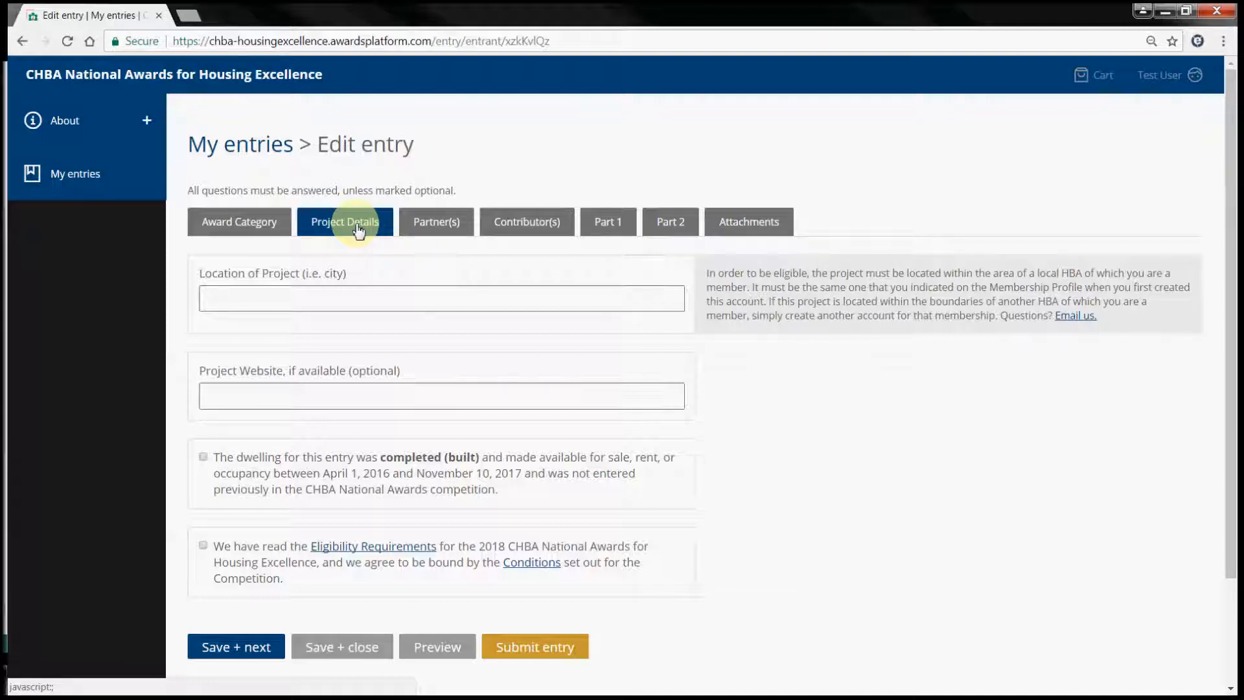
- Enter Ottawa as the project location
click(215, 303)
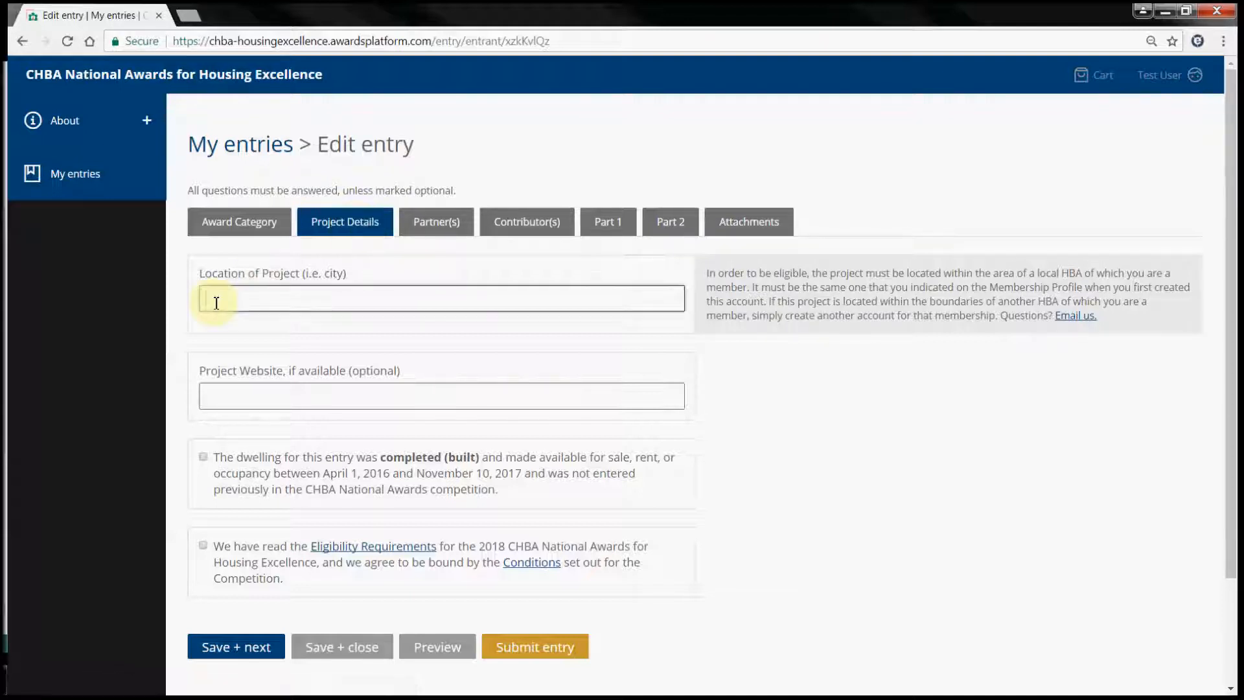
text(Ottawa)
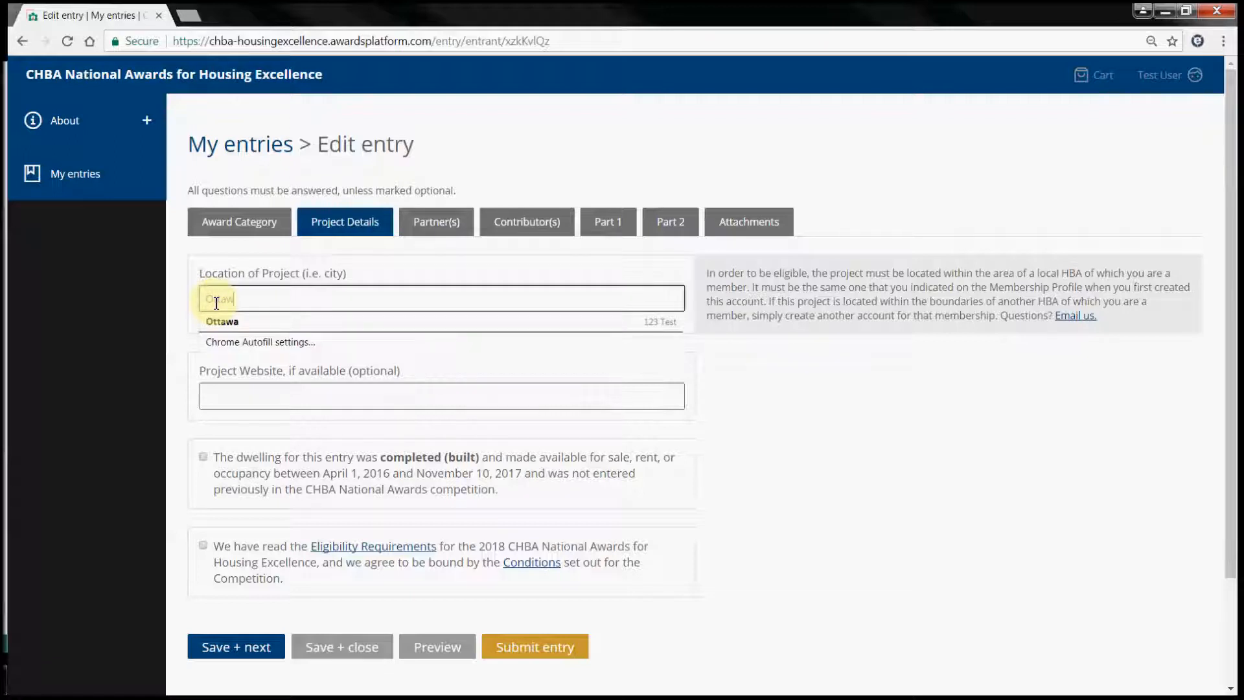
click(301, 393)
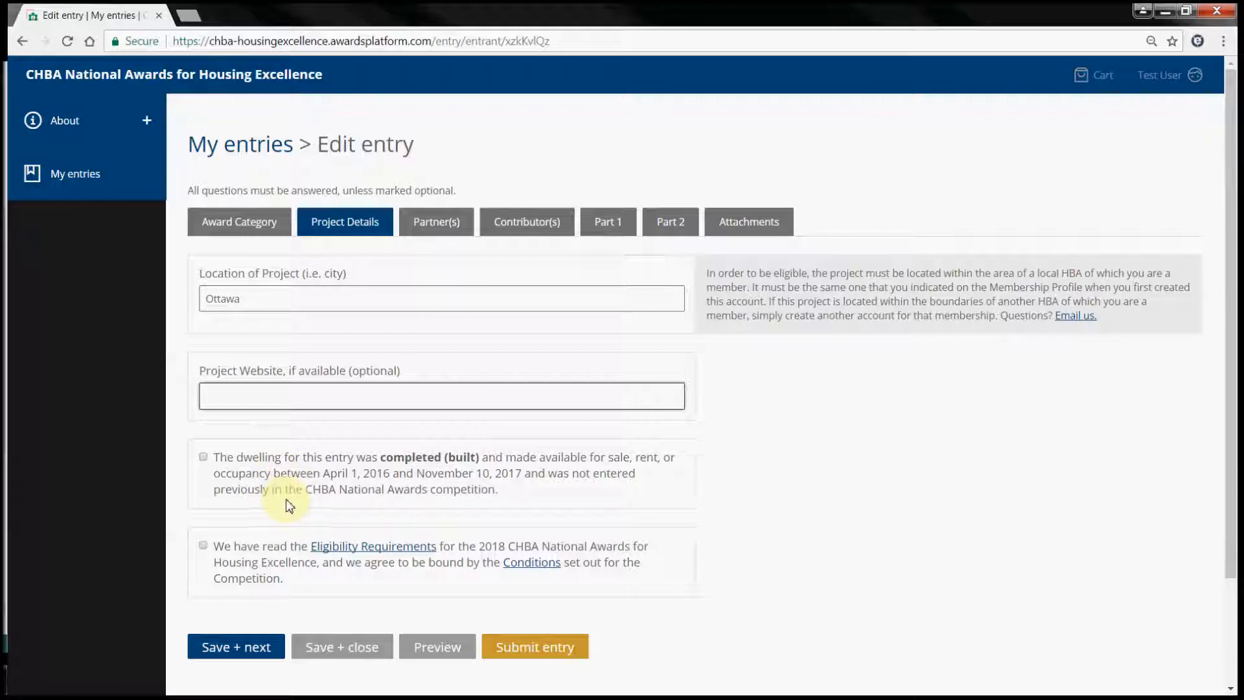
- Confirm both eligibility statements, save the project details and view the Partner(s) section
click(202, 457)
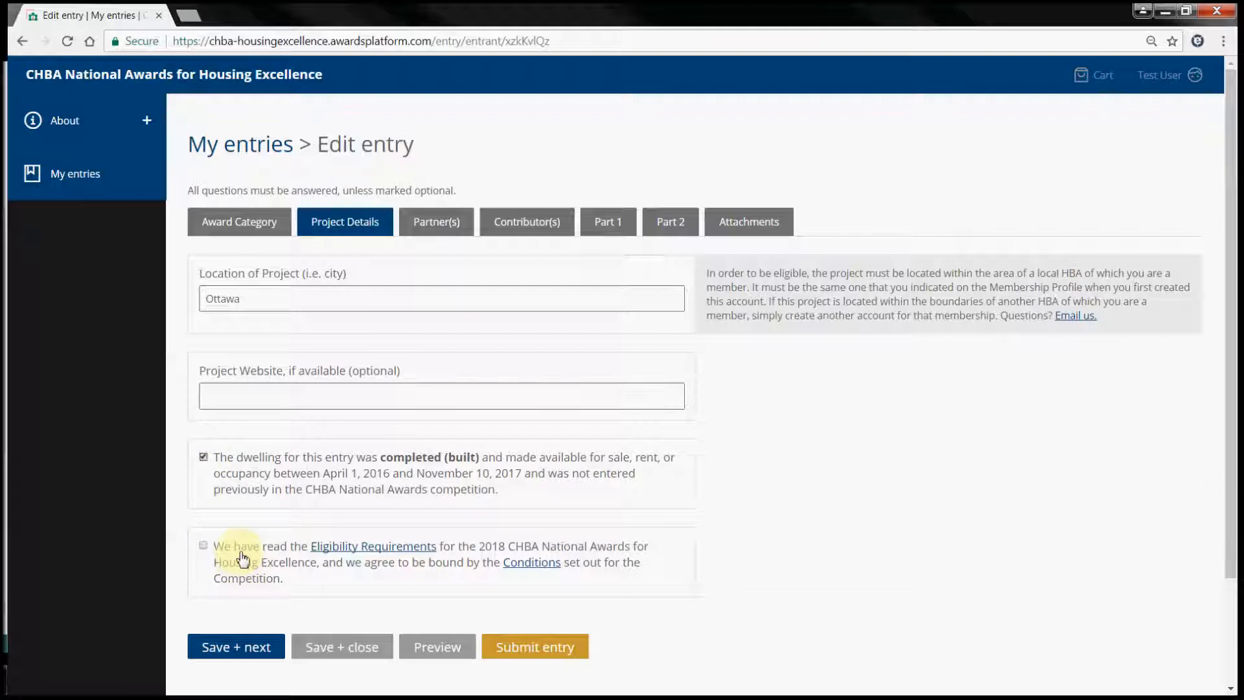
click(203, 547)
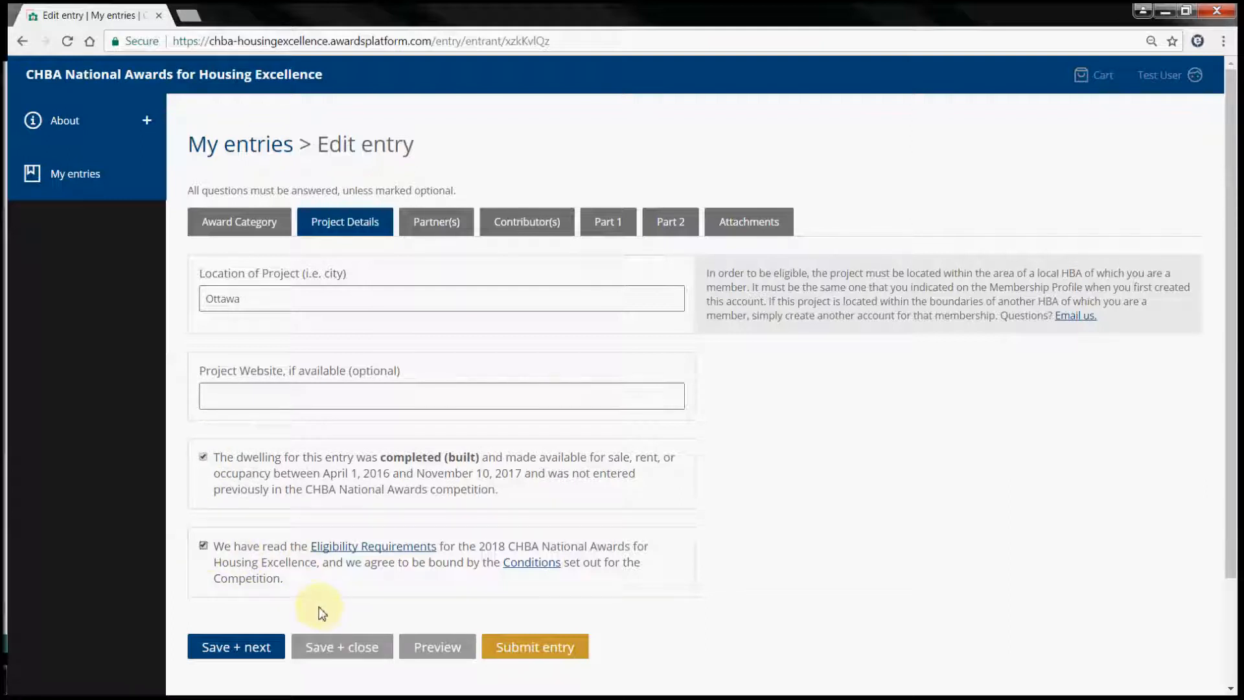
click(252, 655)
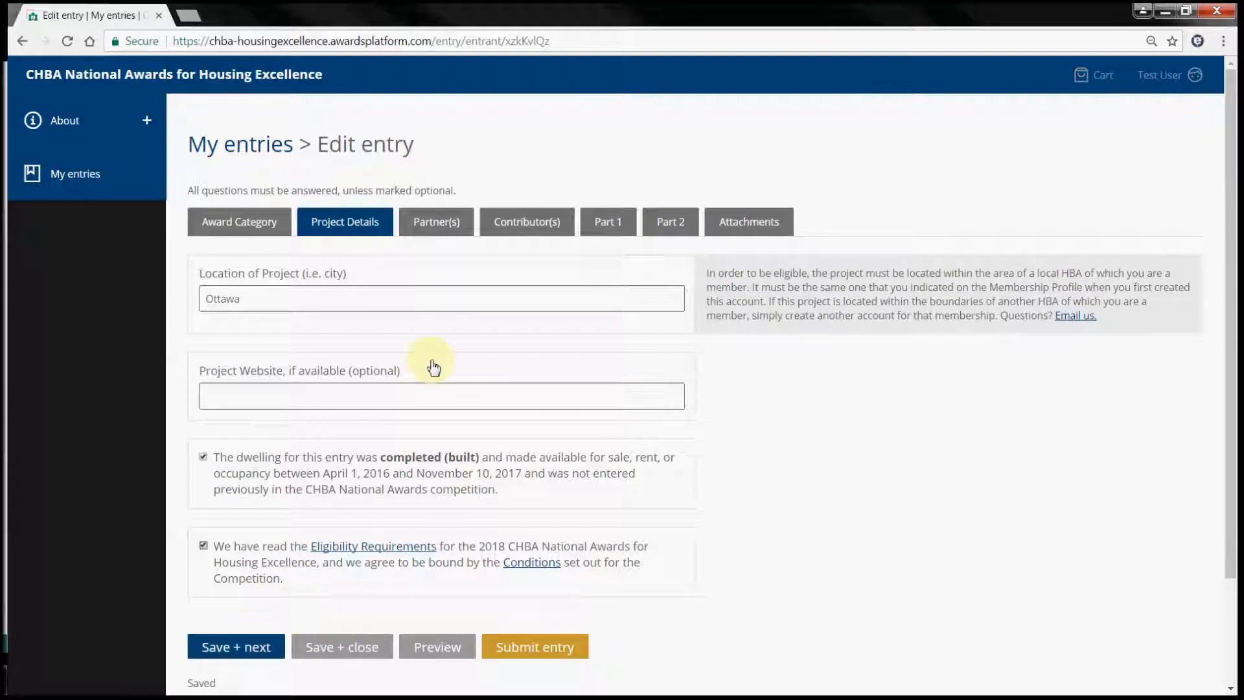
click(427, 226)
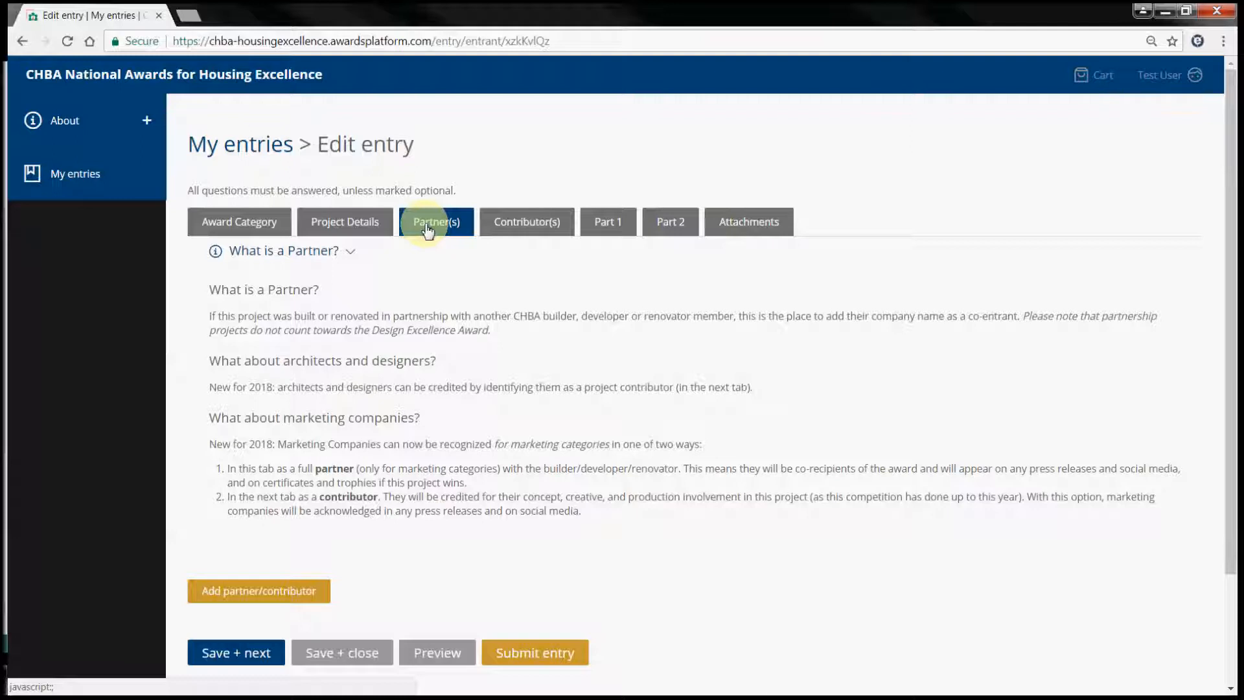
click(280, 593)
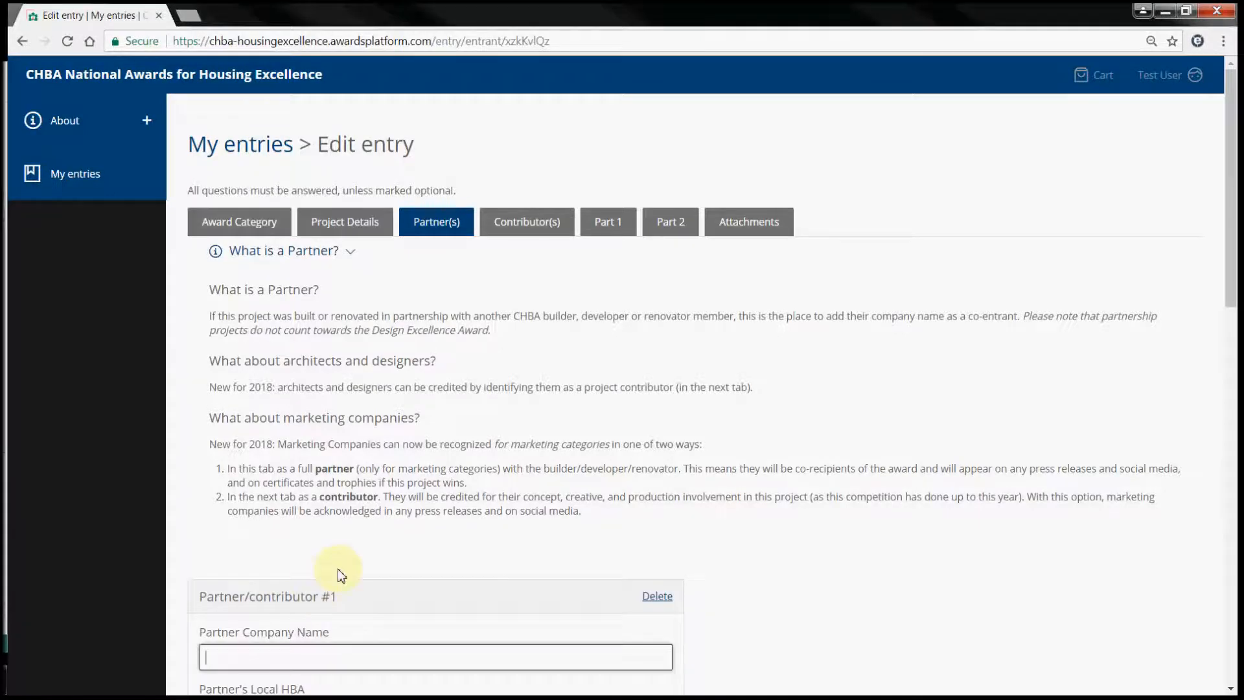
scroll(339, 569, down, 2)
scroll(337, 570, down, 3)
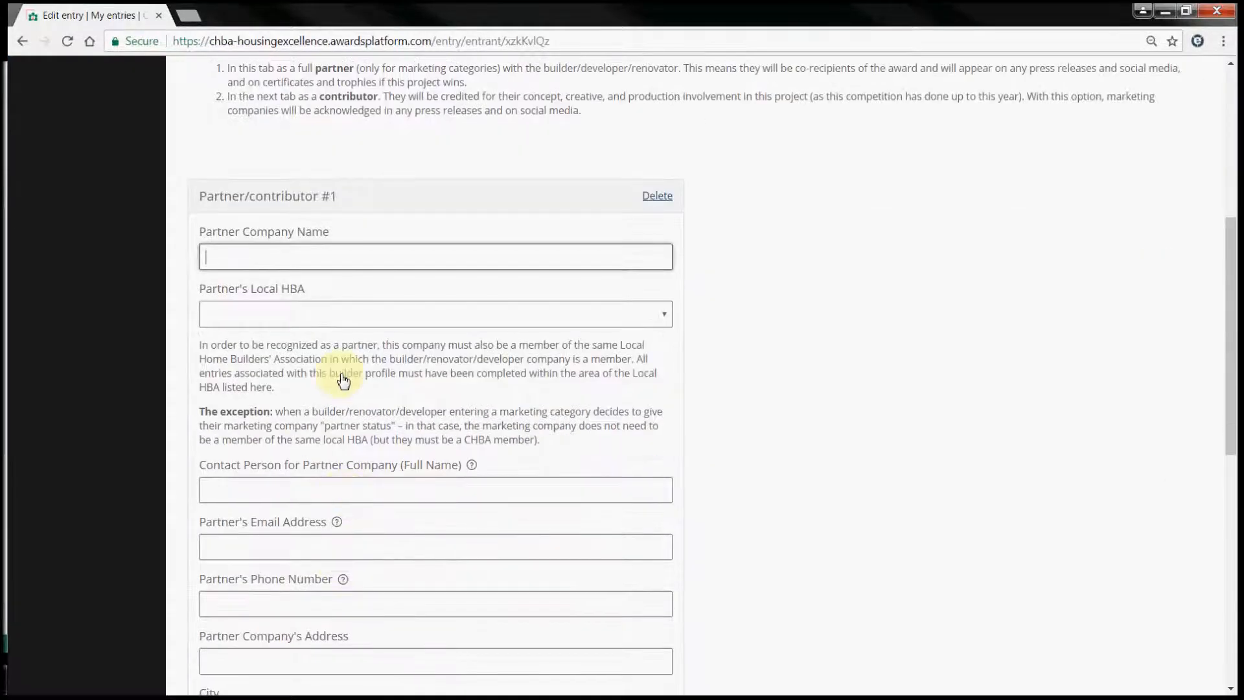
click(379, 263)
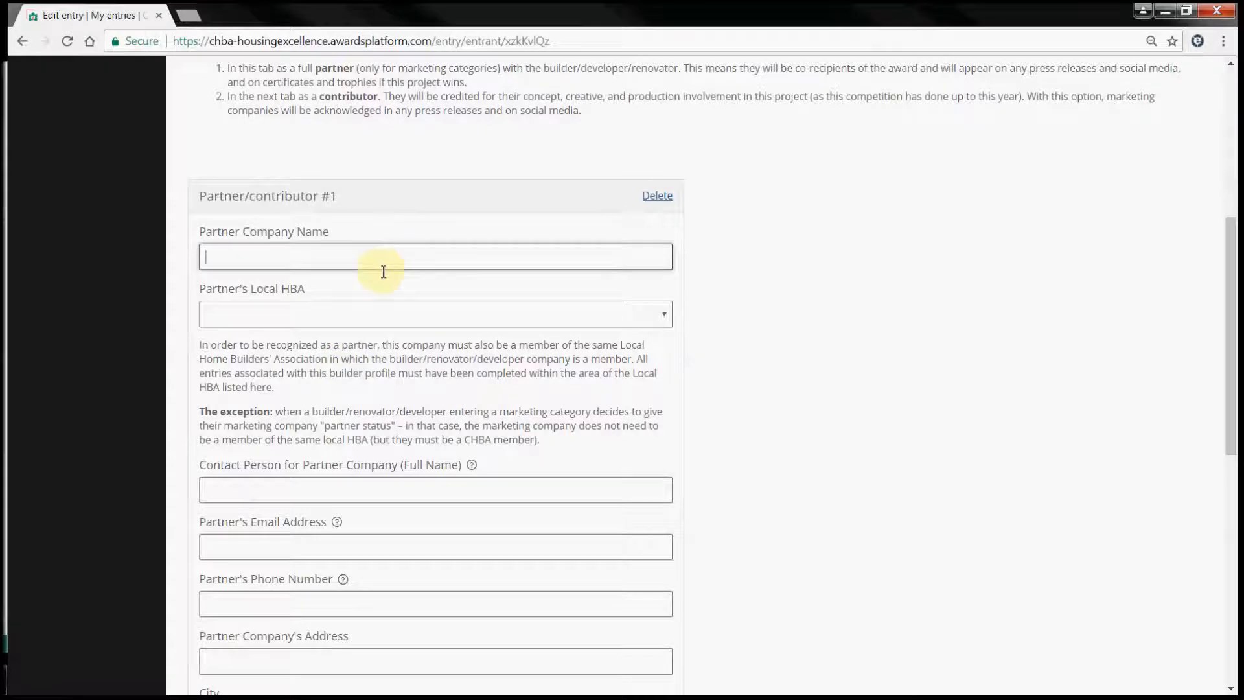
scroll(383, 407, down, 2)
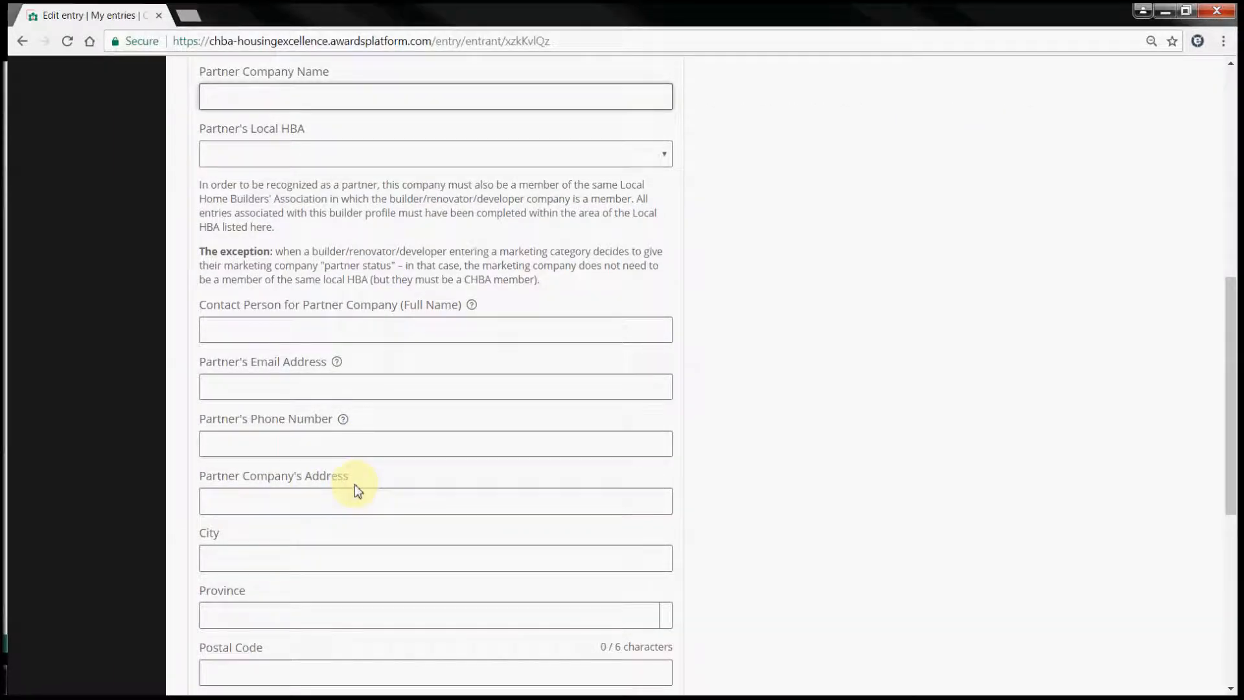
scroll(355, 484, down, 2)
scroll(354, 484, down, 2)
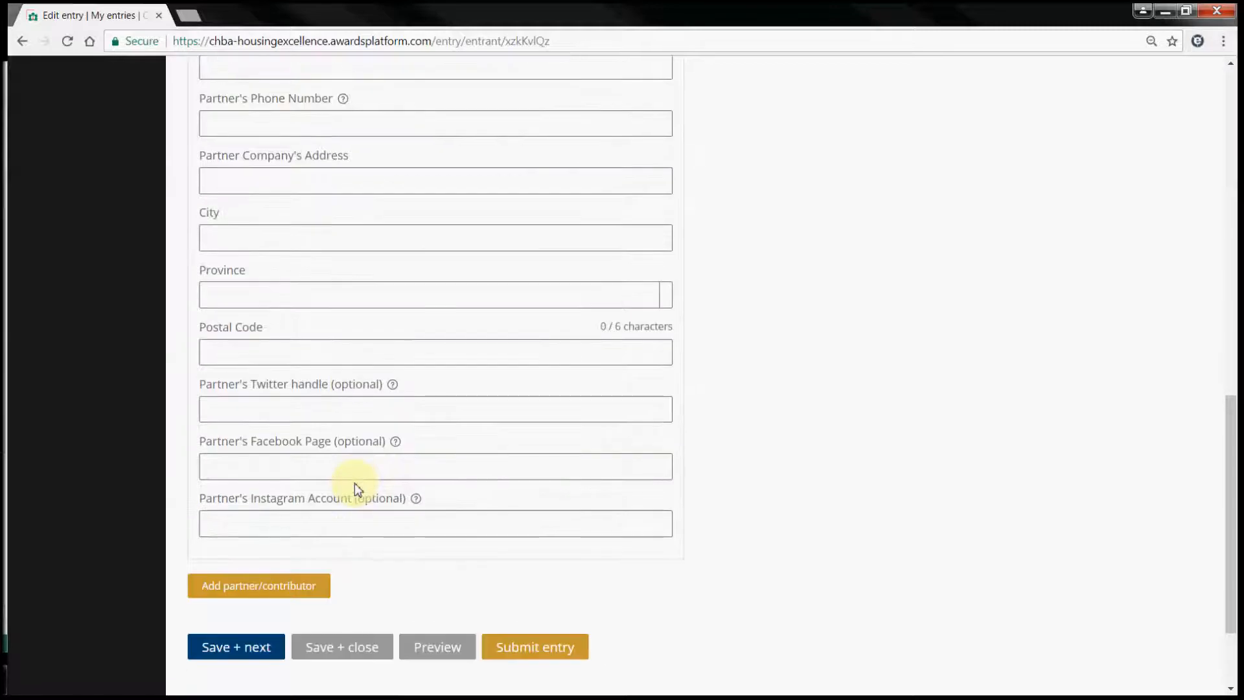
click(254, 588)
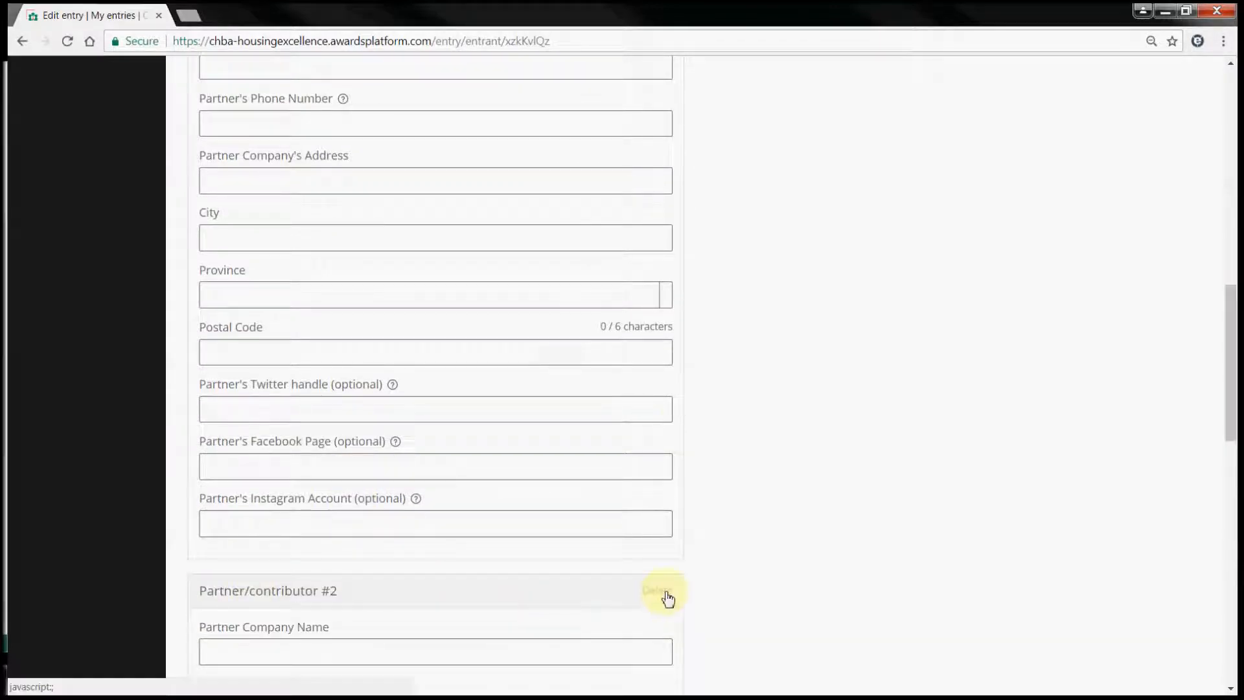
click(667, 590)
scroll(647, 422, up, 7)
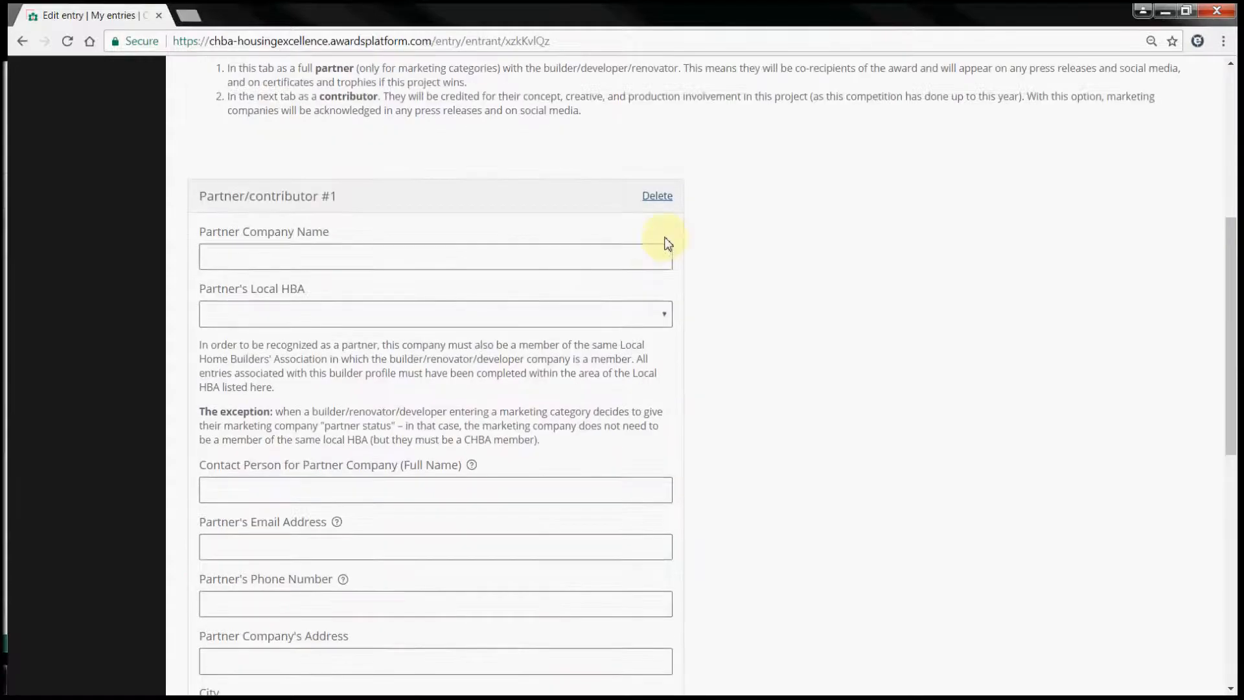
click(657, 197)
scroll(533, 395, up, 3)
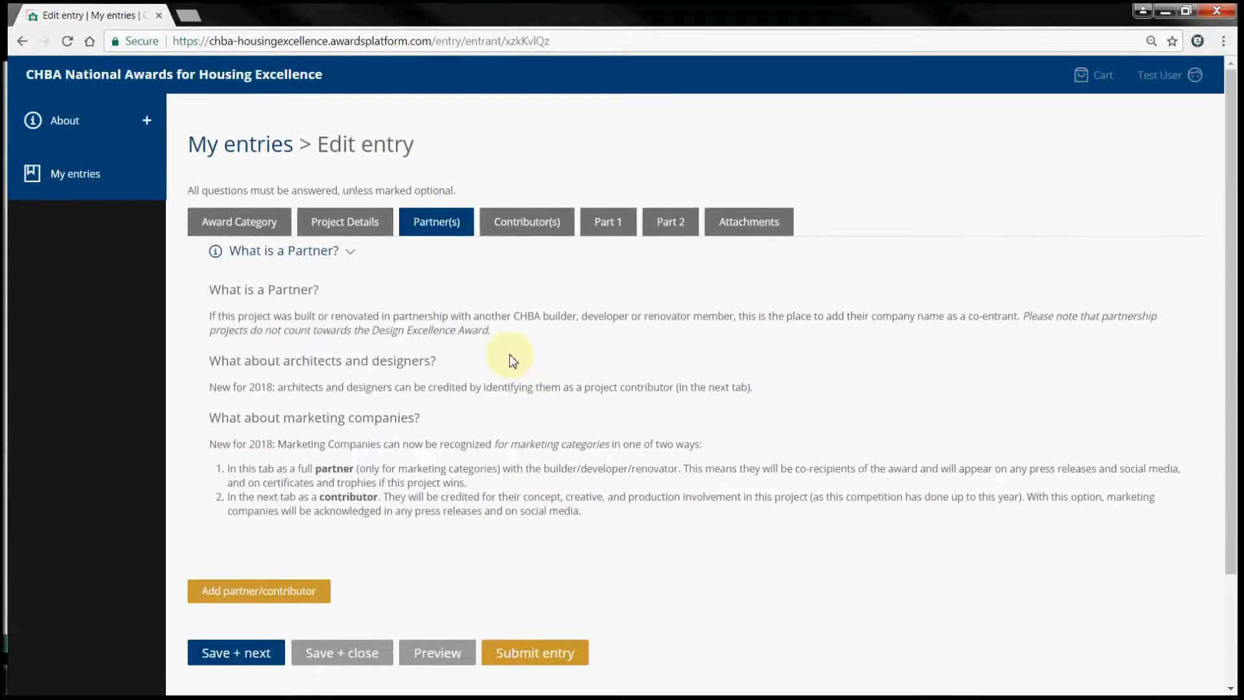
- View the Nelson Peak entry's Contributor(s) tab, which lists no contributors
click(525, 225)
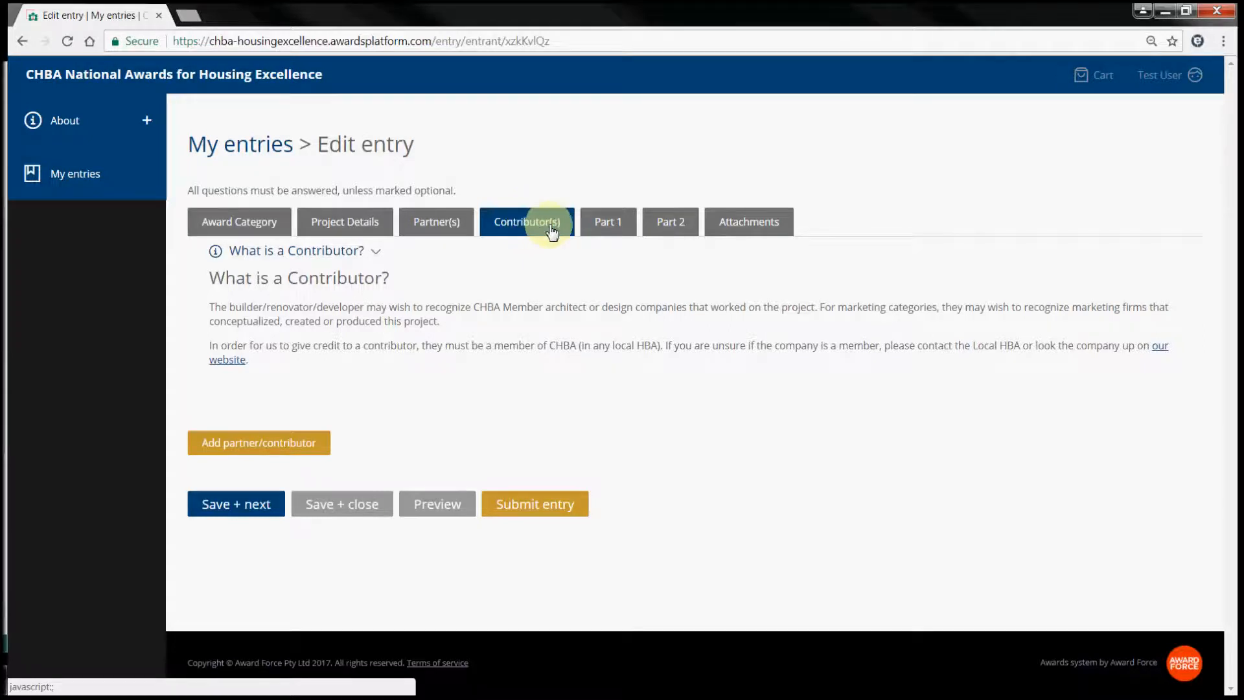
- Paste a 63-word lorem-ipsum paragraph into Part 1's Project Summary, then go to Part 2
click(614, 225)
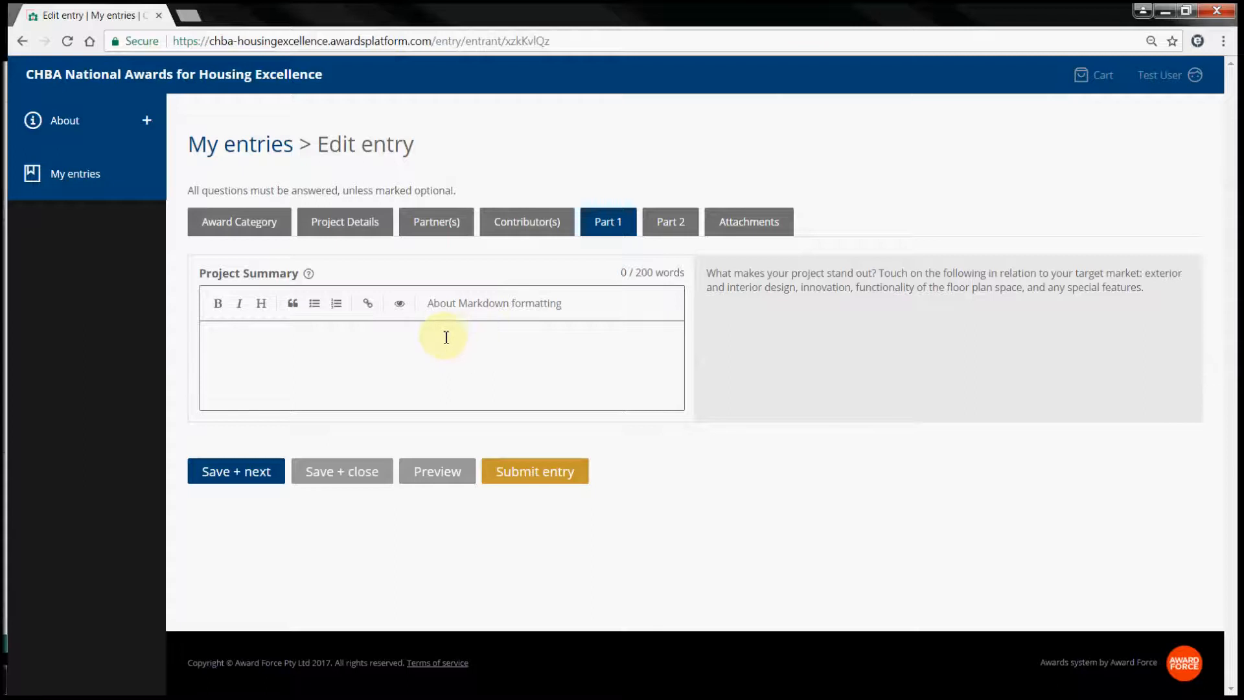
text(Lorem ipsum dolor sit amet, consectetur adipiscing elit. Nullam aliquet tortor ac augue posuere vehicula. Nulla blandit ante a diam posuere efficitur. Praesent nec dolor at dui vehicula blandit. Nam pulvinar augue quis felis porta, a tempus felis ultricies. Cras posuere odio rutrum orci mollis, eget vestibulum ligula sagittis. Nulla urna erat, suscipit eu consequat non, laoreet in massa. In et hendrerit arcu.)
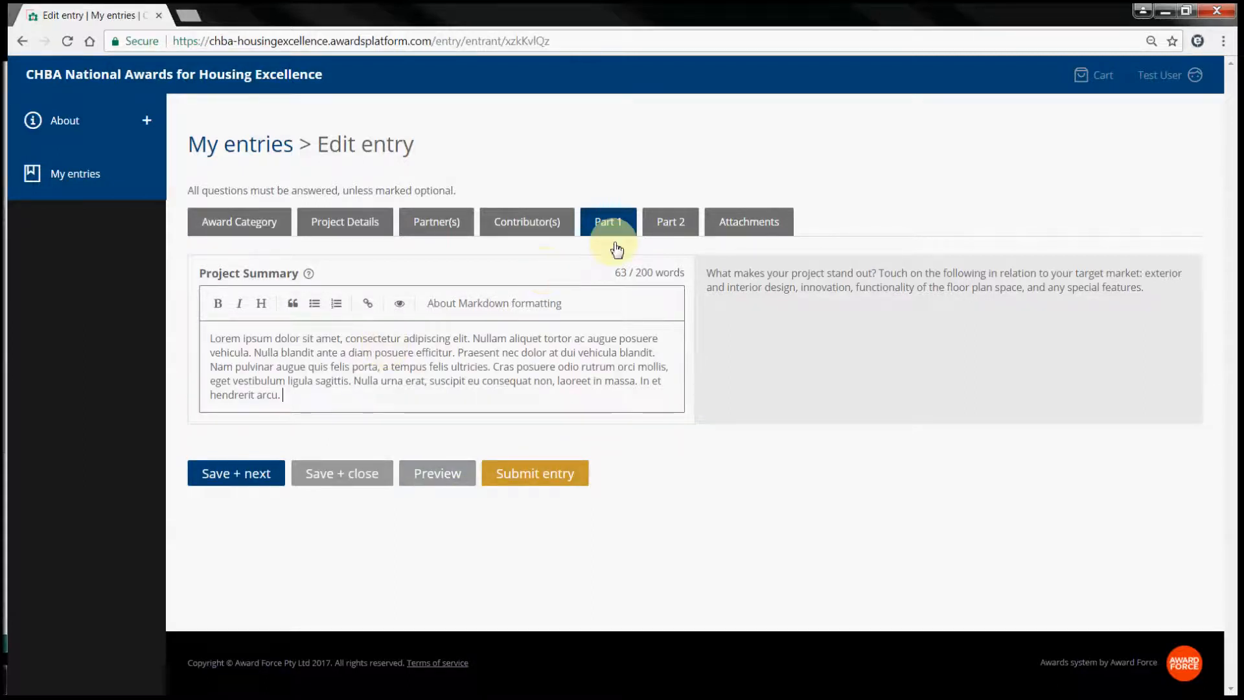
click(673, 228)
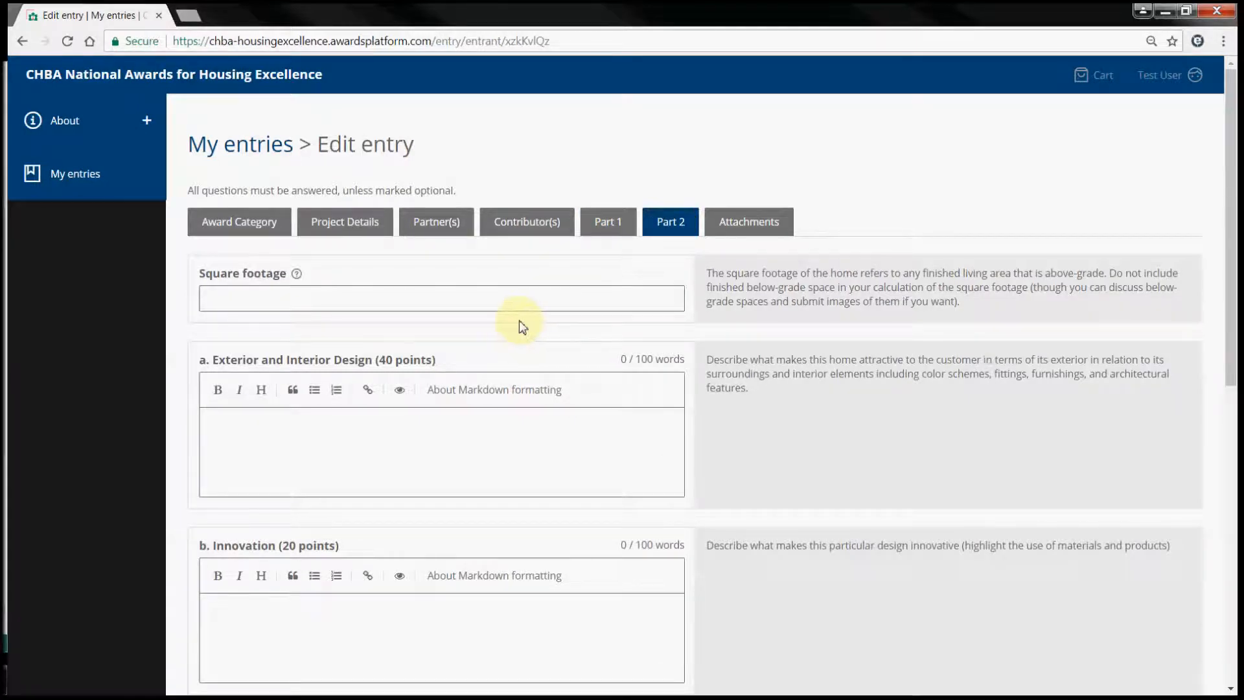
- Enter 1700 as square footage and paste placeholder text into the Design and Innovation answers
click(283, 299)
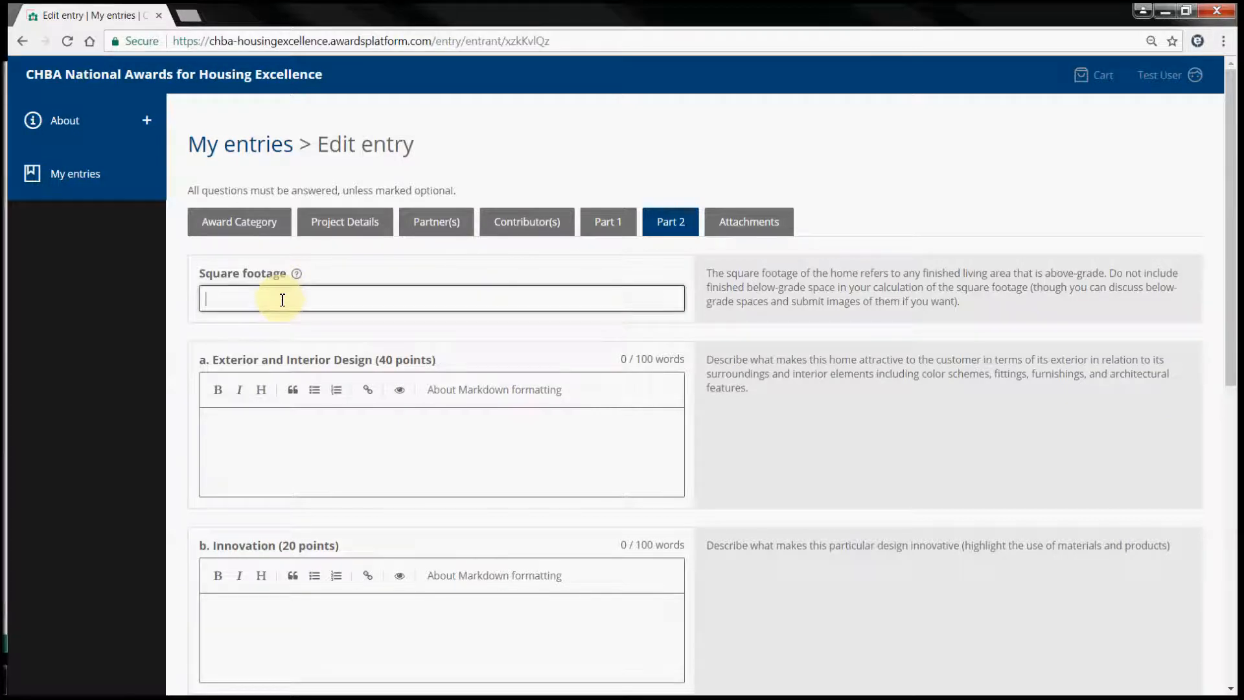
text(1700)
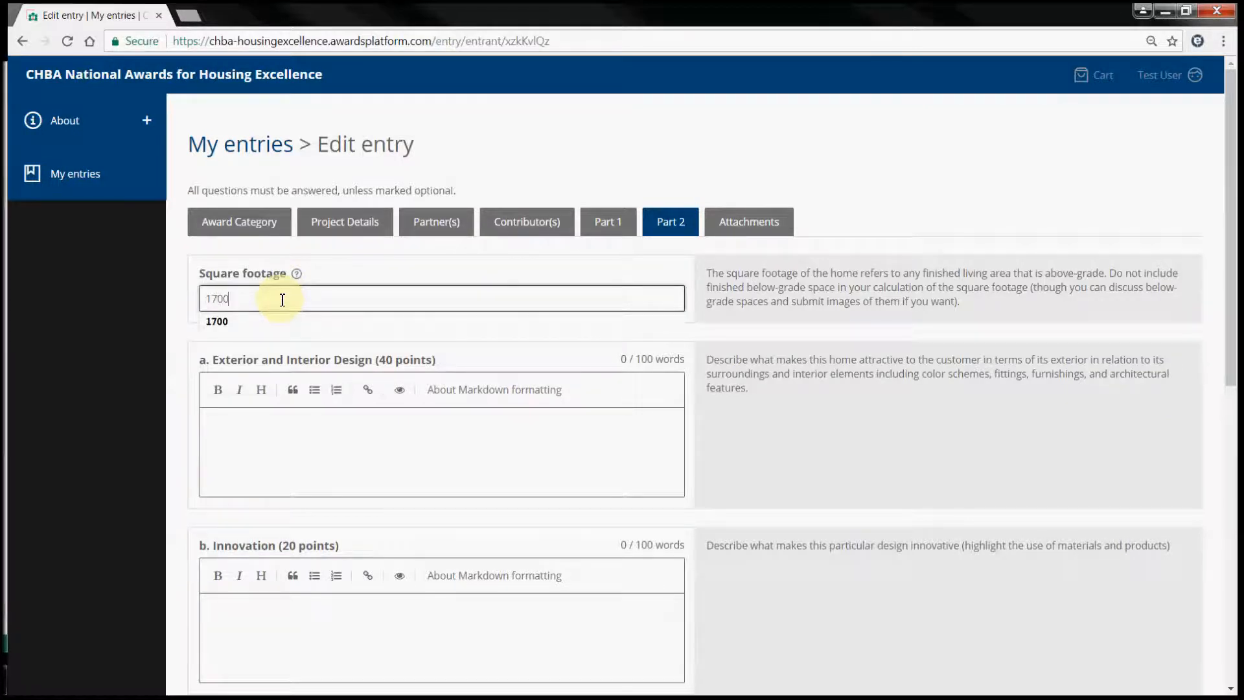
click(262, 471)
text(Lorem ipsum dolor sit amet, consectetur adipiscing elit. Nullam aliquet tortor ac augue posuere vehicula. Nulla blandit ante a diam posuere efficitur. Praesent nec dolor at dui vehicula blandit. Nam pulvinar augue quis felis porta, a tempus felis ultricies. Cras posuere odio rutrum orci mollis, eget vestibulum ligula sagittis. Nulla urna erat, suscipit eu consequat non, laoreet in massa. In et hendrerit arcu.)
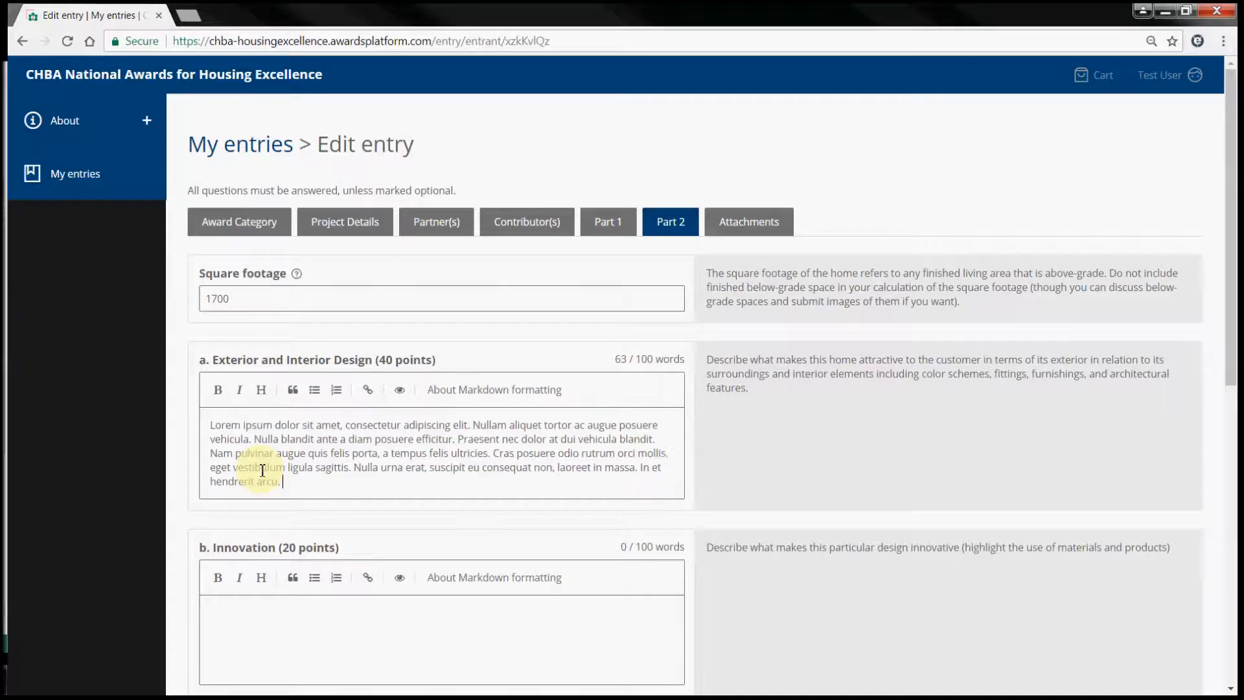
scroll(278, 549, down, 1)
text(Lorem ipsum dolor sit amet, consectetur adipiscing elit. Nullam aliquet tortor ac augue posuere vehicula. Nulla blandit ante a diam posuere efficitur. Praesent nec dolor at dui vehicula blandit. Nam pulvinar augue quis felis porta, a tempus felis ultricies. Cras posuere odio rutrum orci mollis, eget vestibulum ligula sagittis. Nulla urna erat, suscipit eu consequat non, laoreet in massa. In et hendrerit arcu.)
- Paste placeholder text into the Functionality and Special Features answers and save Part 2
scroll(277, 549, down, 3)
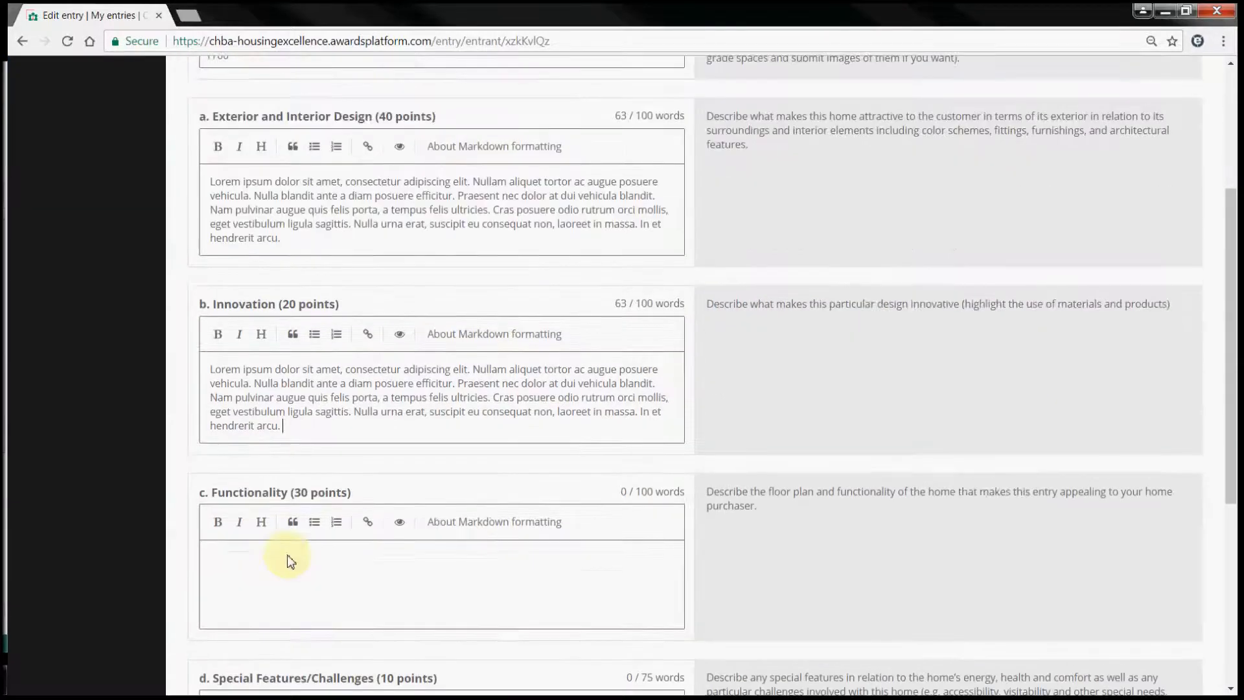
click(278, 517)
text(Lorem ipsum dolor sit amet, consectetur adipiscing elit. Nullam aliquet tortor ac augue posuere vehicula. Nulla blandit ante a diam posuere efficitur. Praesent nec dolor at dui vehicula blandit. Nam pulvinar augue quis felis porta, a tempus felis ultricies. Cras posuere odio rutrum orci mollis, eget vestibulum ligula sagittis. Nulla urna erat, suscipit eu consequat non, laoreet in massa. In et hendrerit arcu.)
scroll(272, 509, down, 3)
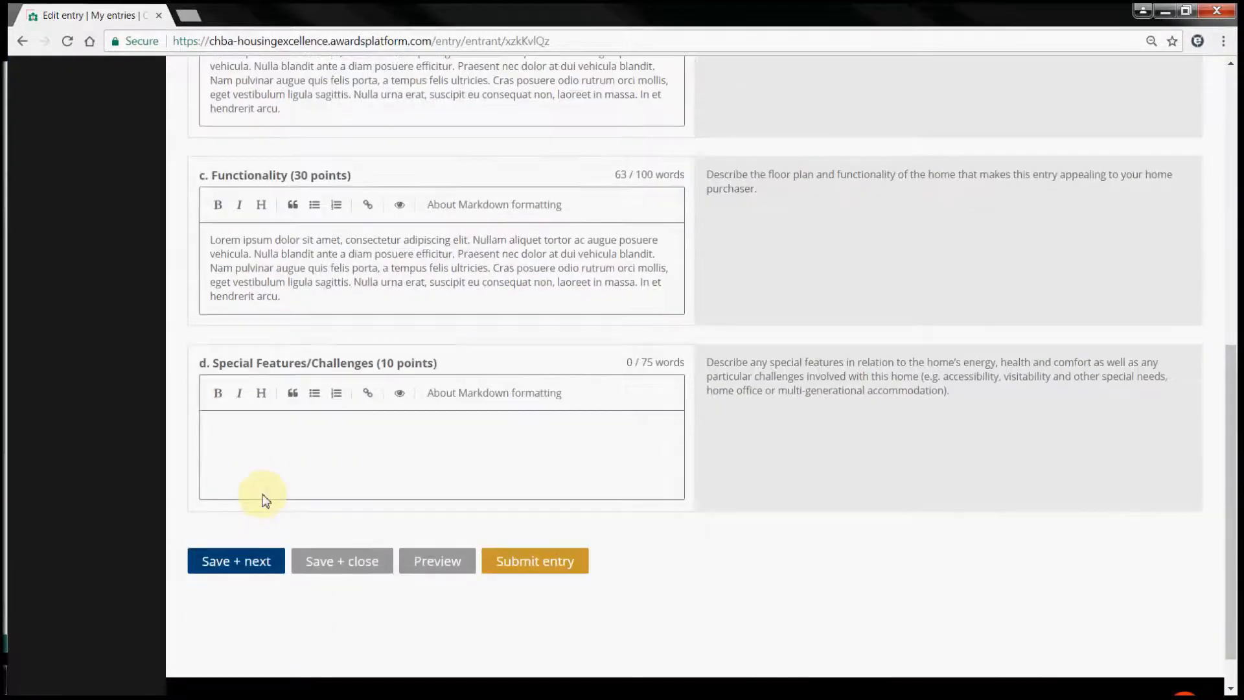
text(Lorem ipsum dolor sit amet, consectetur adipiscing elit. Nullam aliquet tortor ac augue posuere vehicula. Nulla blandit ante a diam posuere efficitur. Praesent nec dolor at dui vehicula blandit. Nam pulvinar augue quis felis porta, a tempus felis ultricies. Cras posuere odio rutrum orci mollis, eget vestibulum ligula sagittis. Nulla urna erat, suscipit eu consequat non, laoreet in massa. In et hendrerit arcu.)
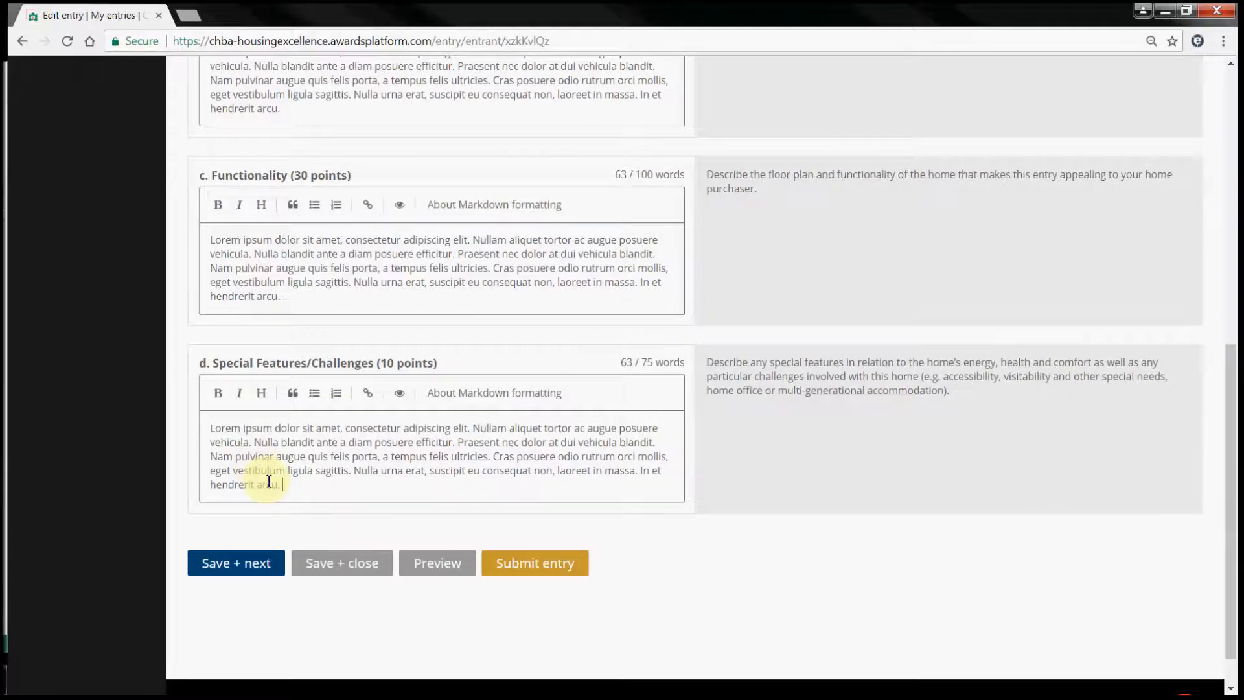
click(262, 559)
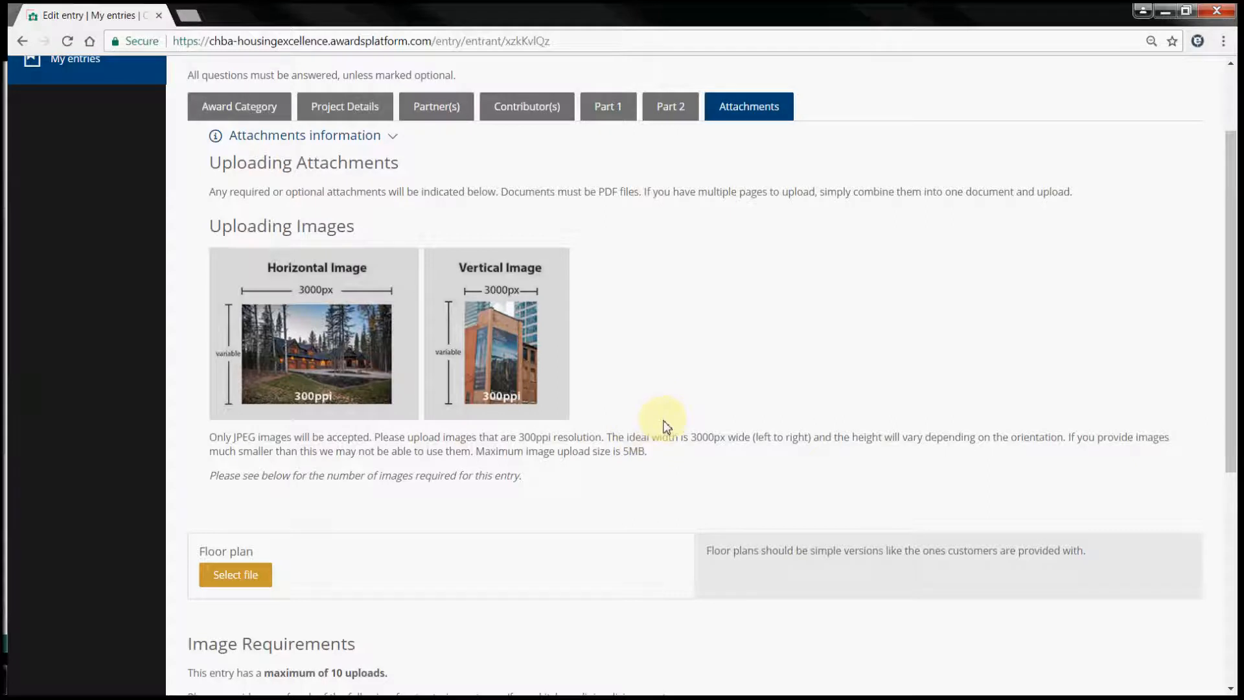
- Scroll down the Attachments section to the image upload area
scroll(423, 488, down, 1)
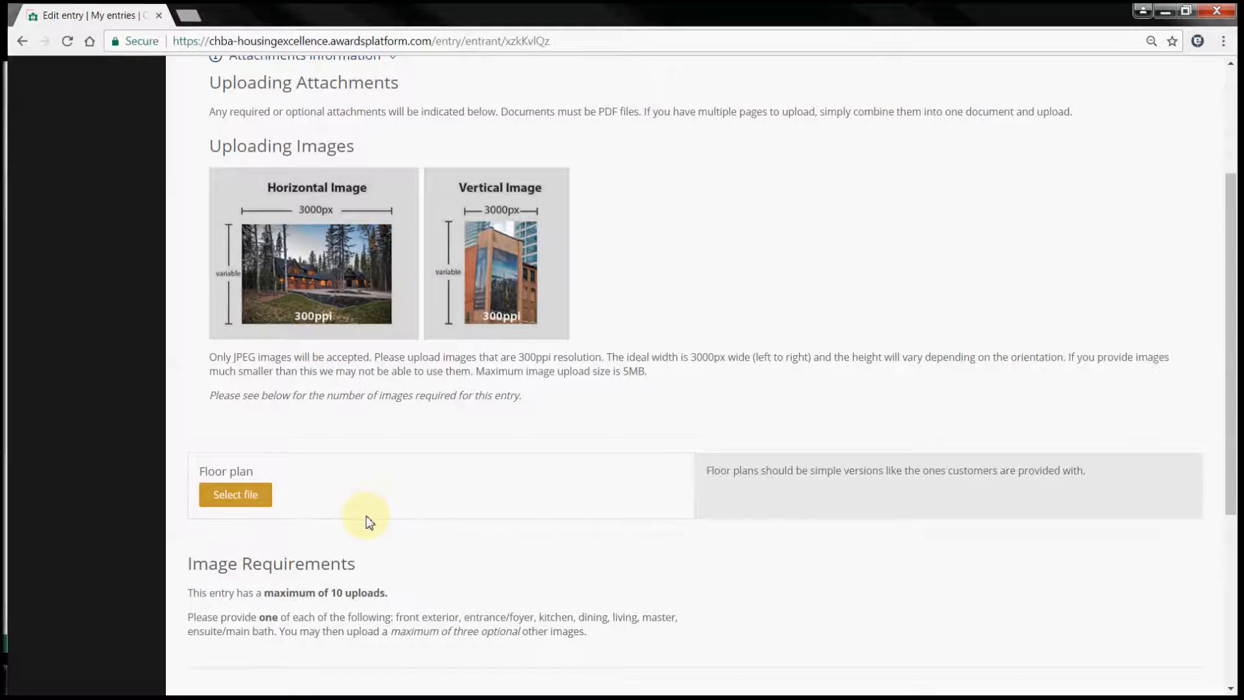
scroll(363, 518, down, 1)
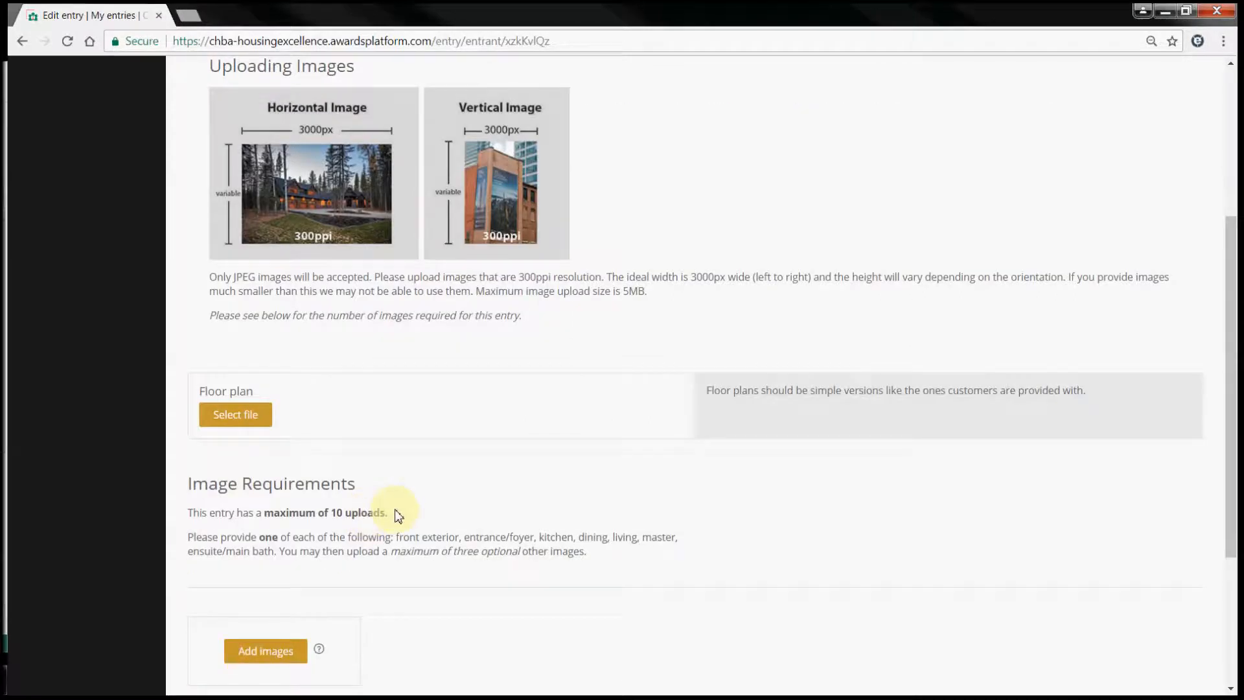
scroll(389, 505, down, 1)
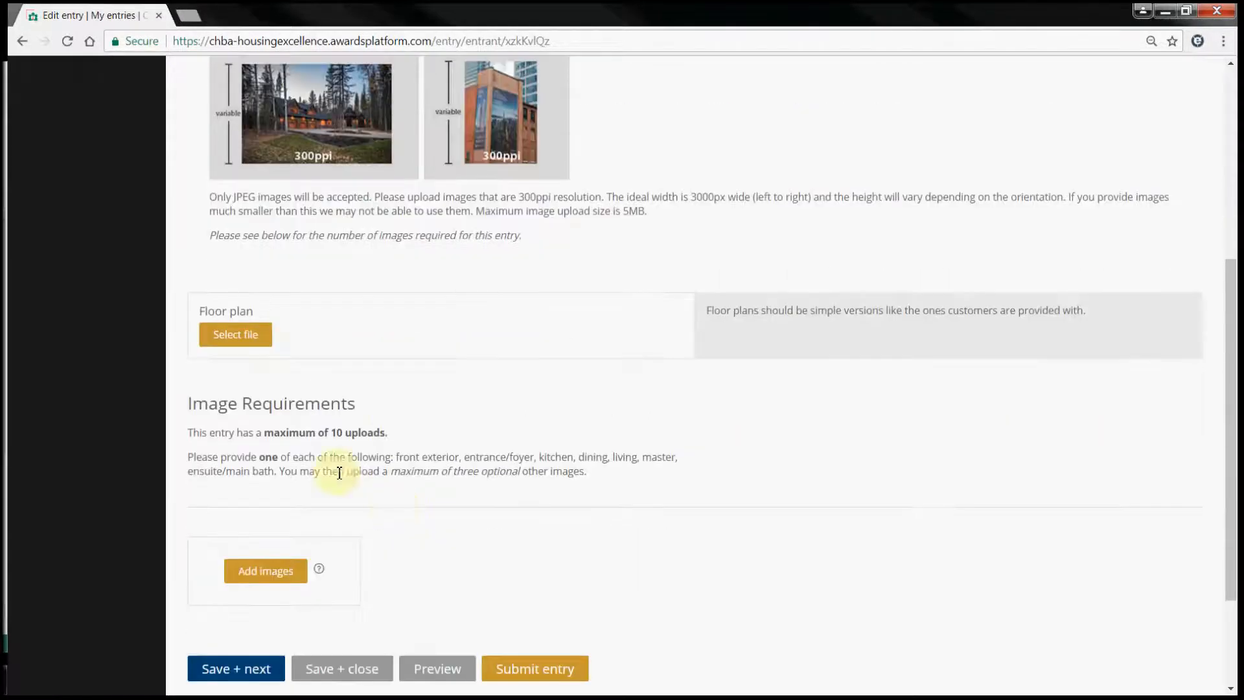
- Upload photos 28-01, 28-03, 28-04 and 28-9 to the entry
click(269, 575)
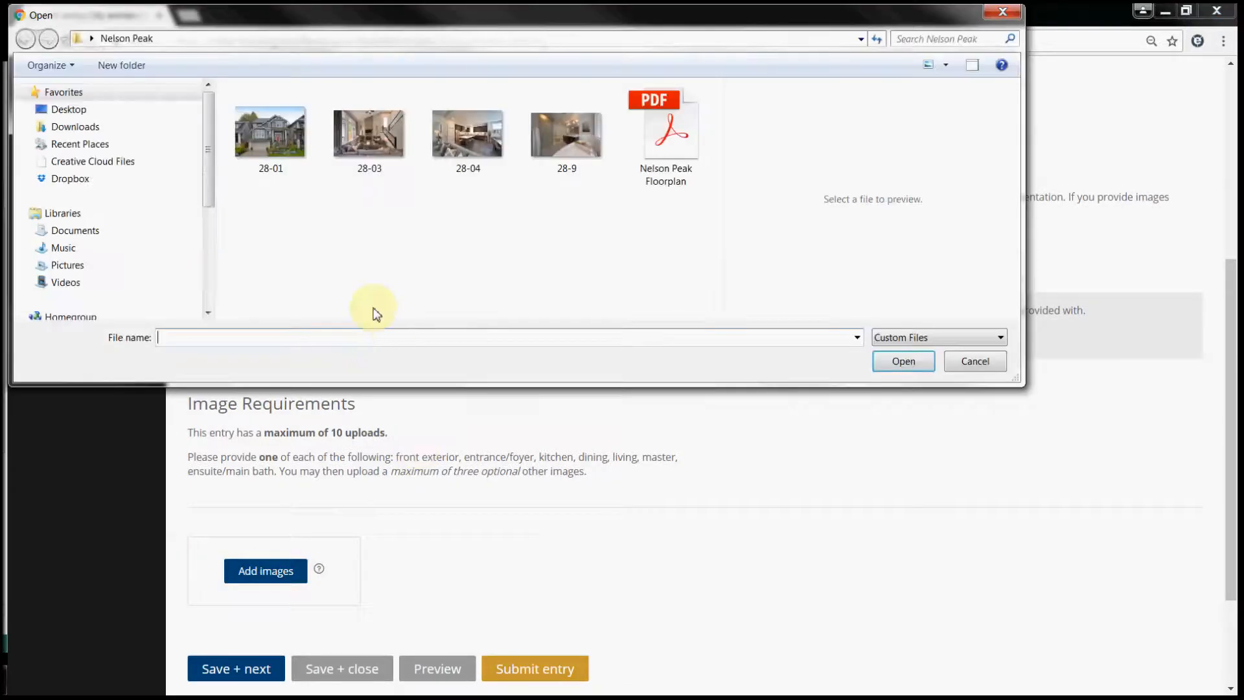
click(271, 127)
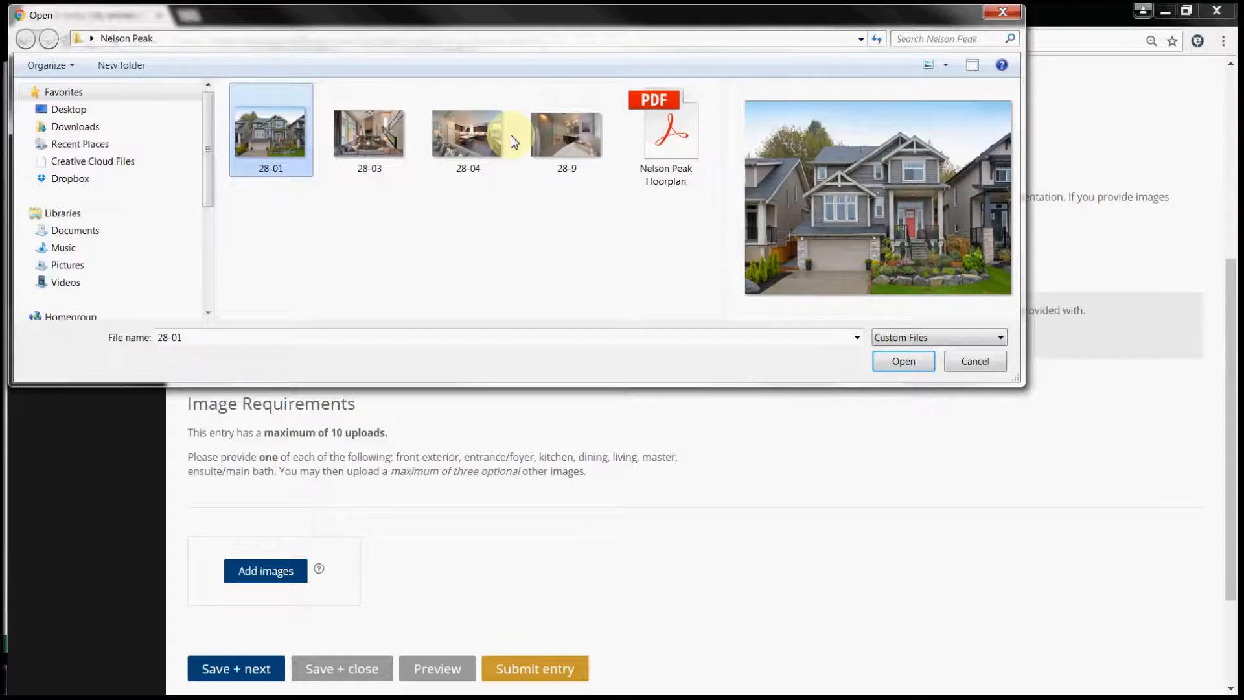
shift+click(566, 136)
click(918, 368)
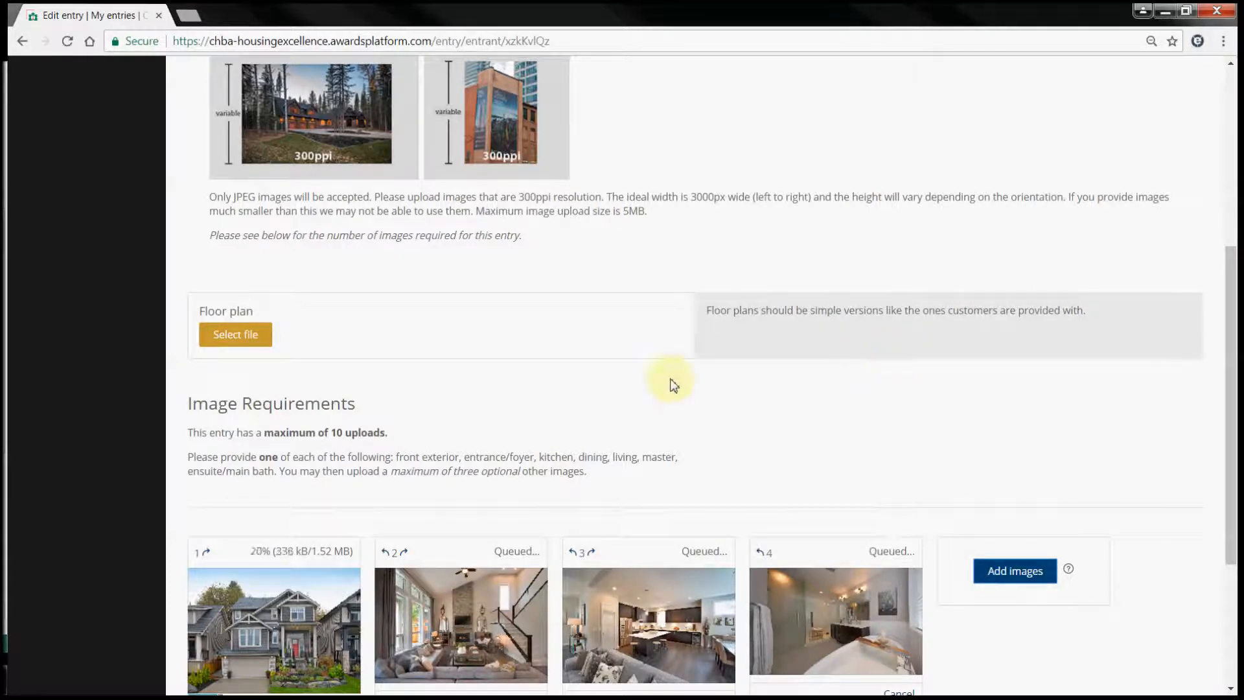
- Name the first uploaded image 'test'
scroll(321, 429, down, 4)
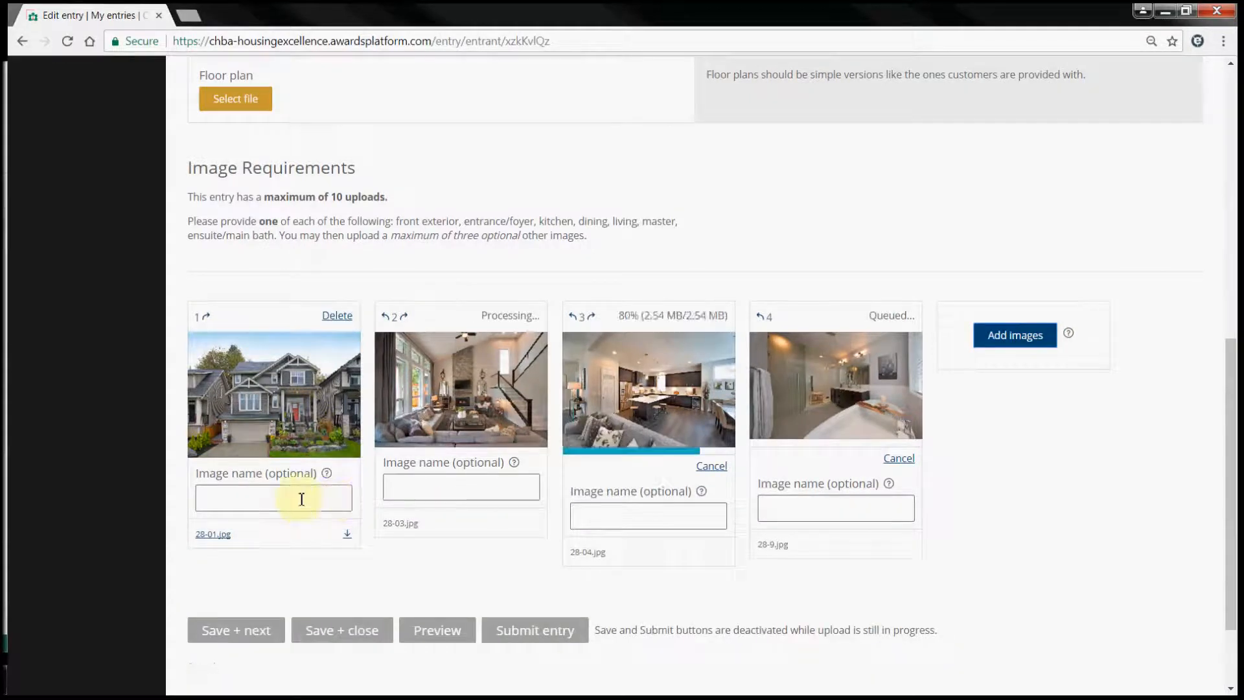
click(290, 499)
text(test)
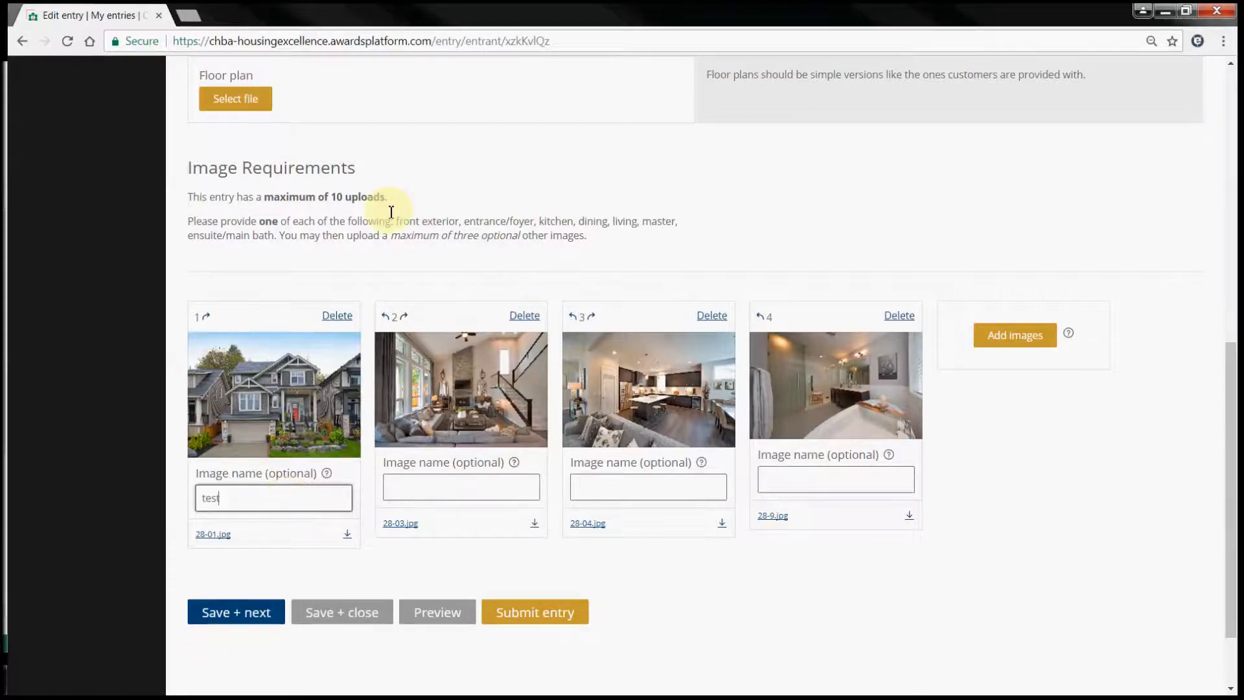
scroll(395, 210, up, 3)
- Select Nelson Peak Floorplan.pdf under Floor plan and upload it
click(236, 260)
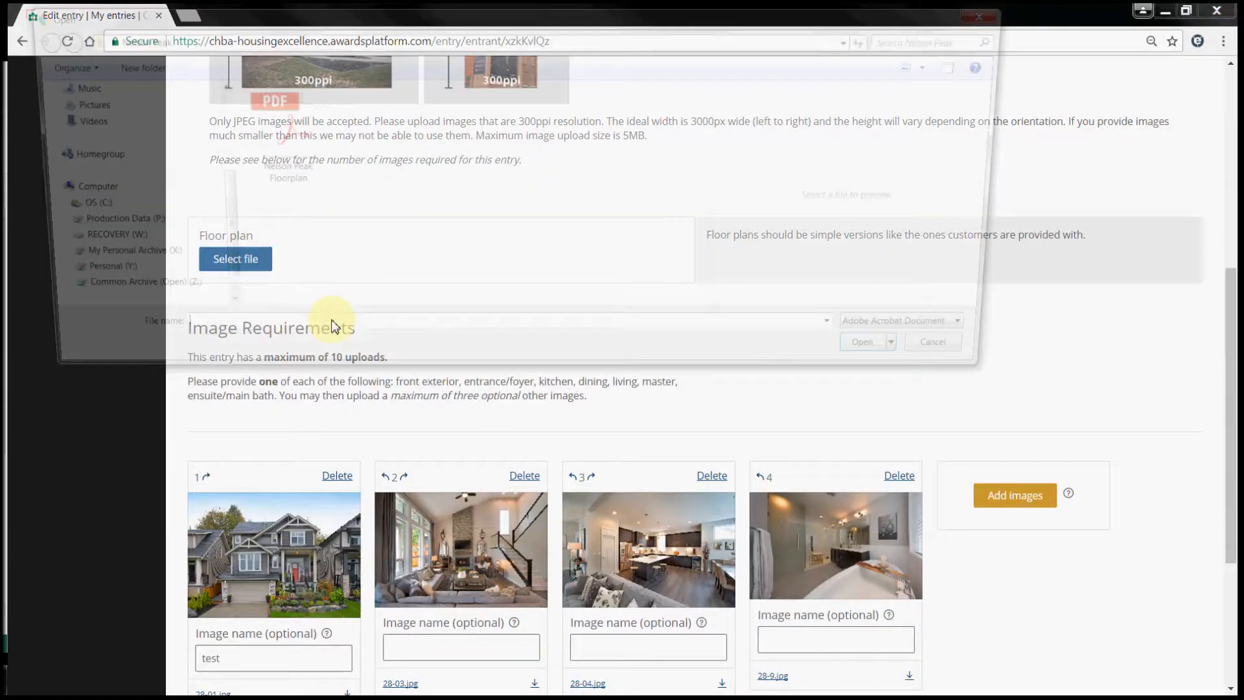
click(262, 127)
click(894, 362)
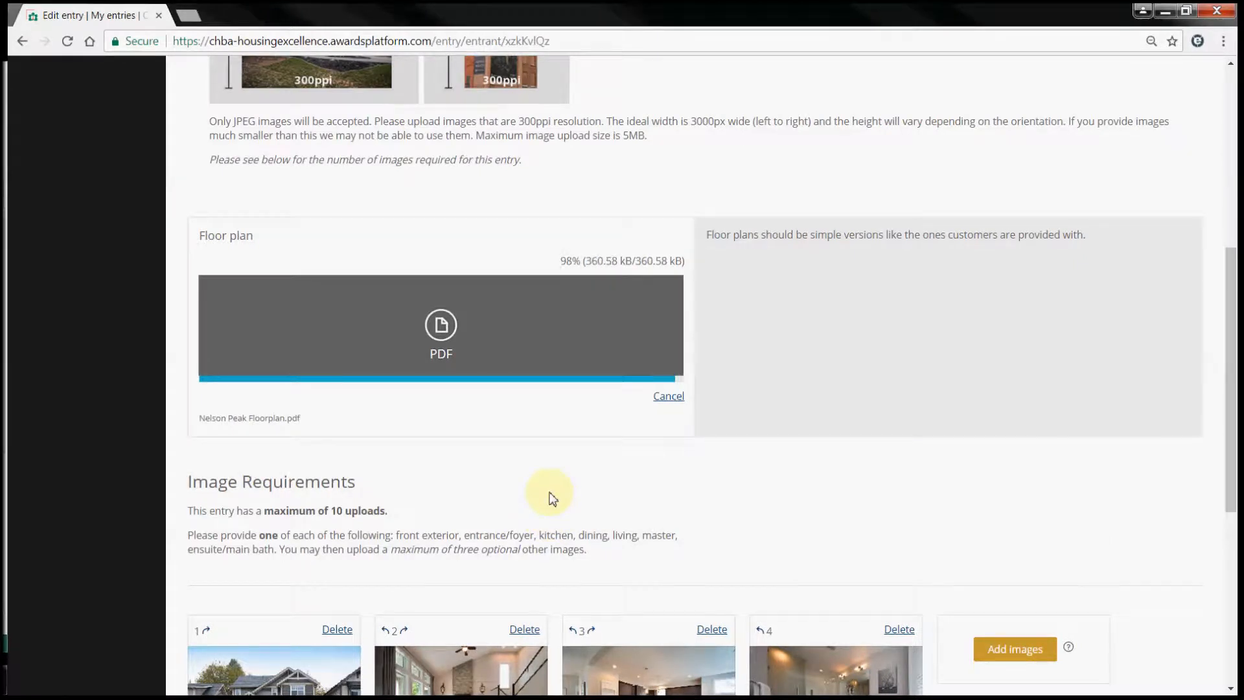
scroll(552, 492, down, 6)
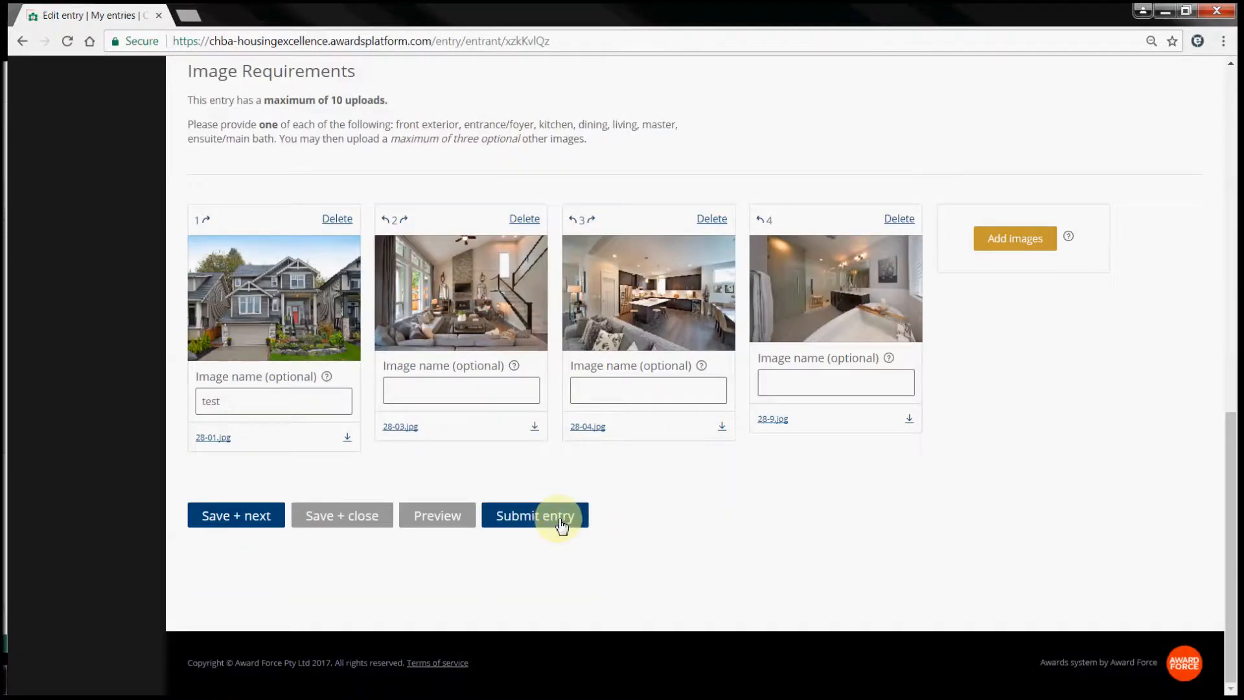
- Submit the Nelson Peak entry and review the $197.75 cart and billing details
click(561, 523)
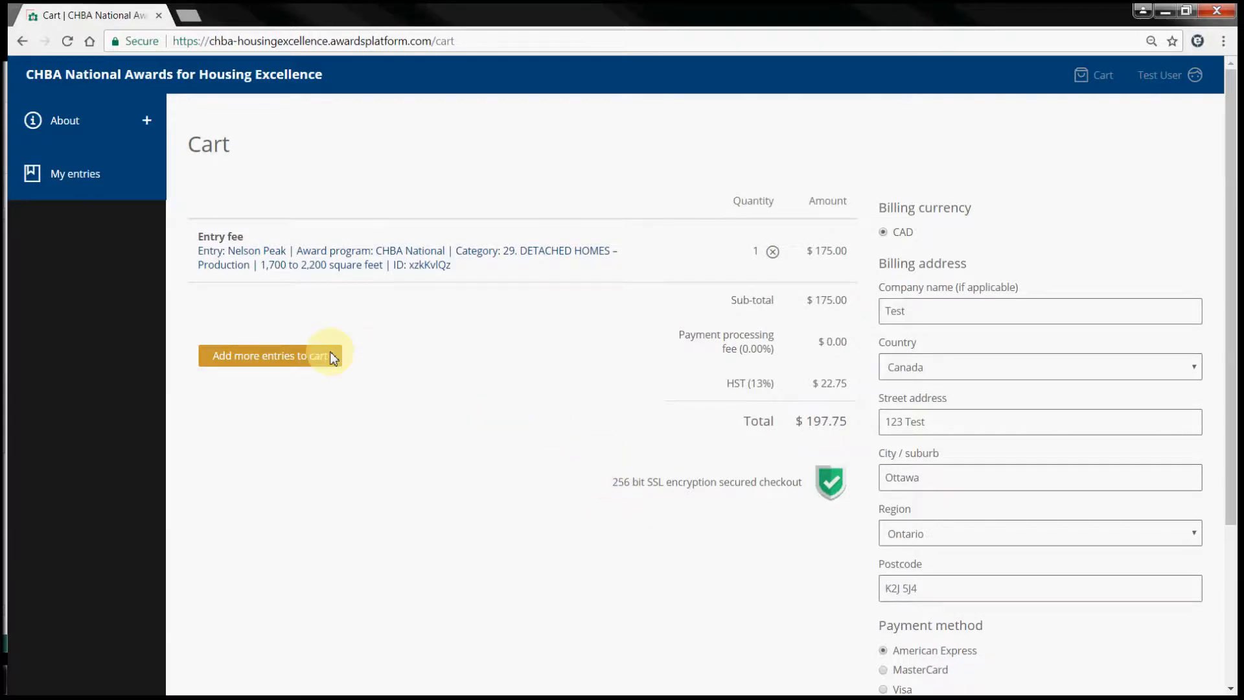
click(269, 356)
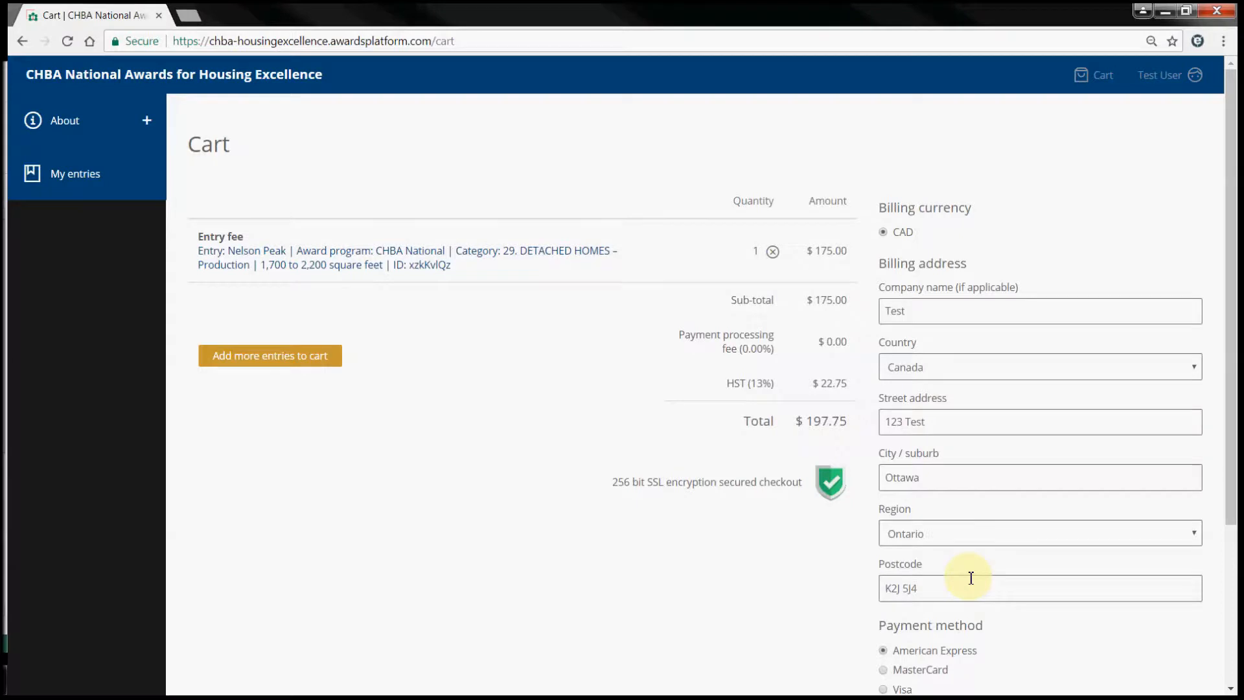
scroll(970, 577, down, 2)
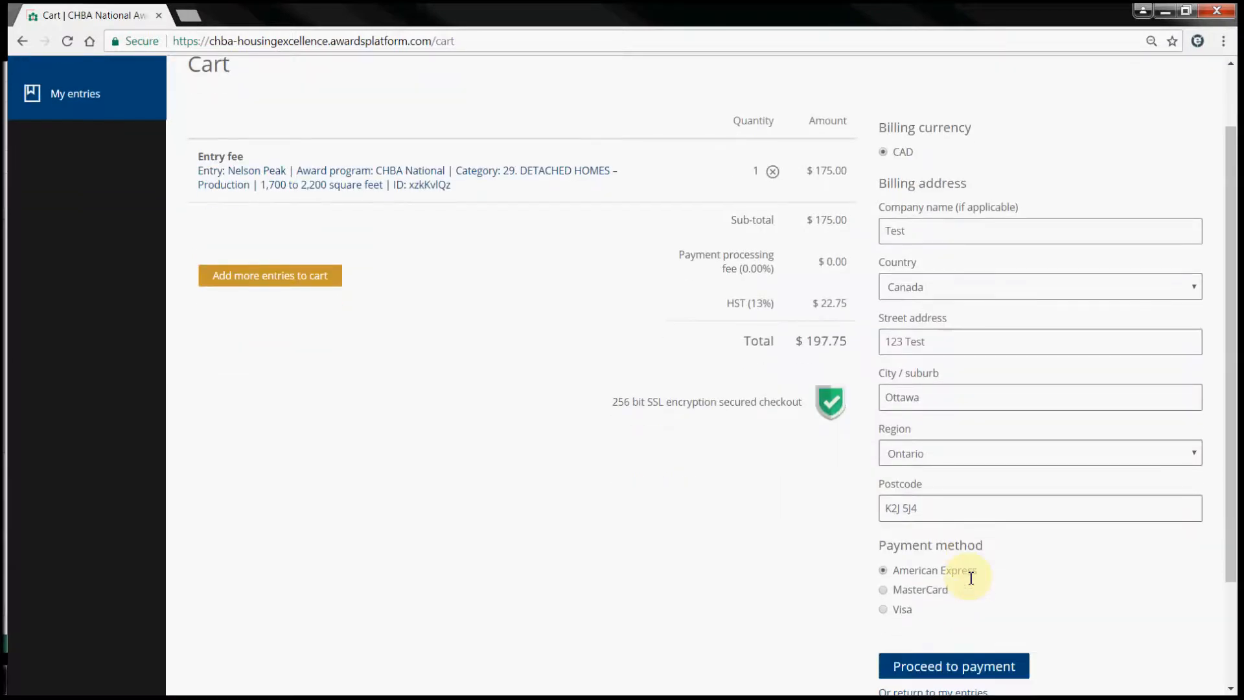
scroll(971, 577, down, 2)
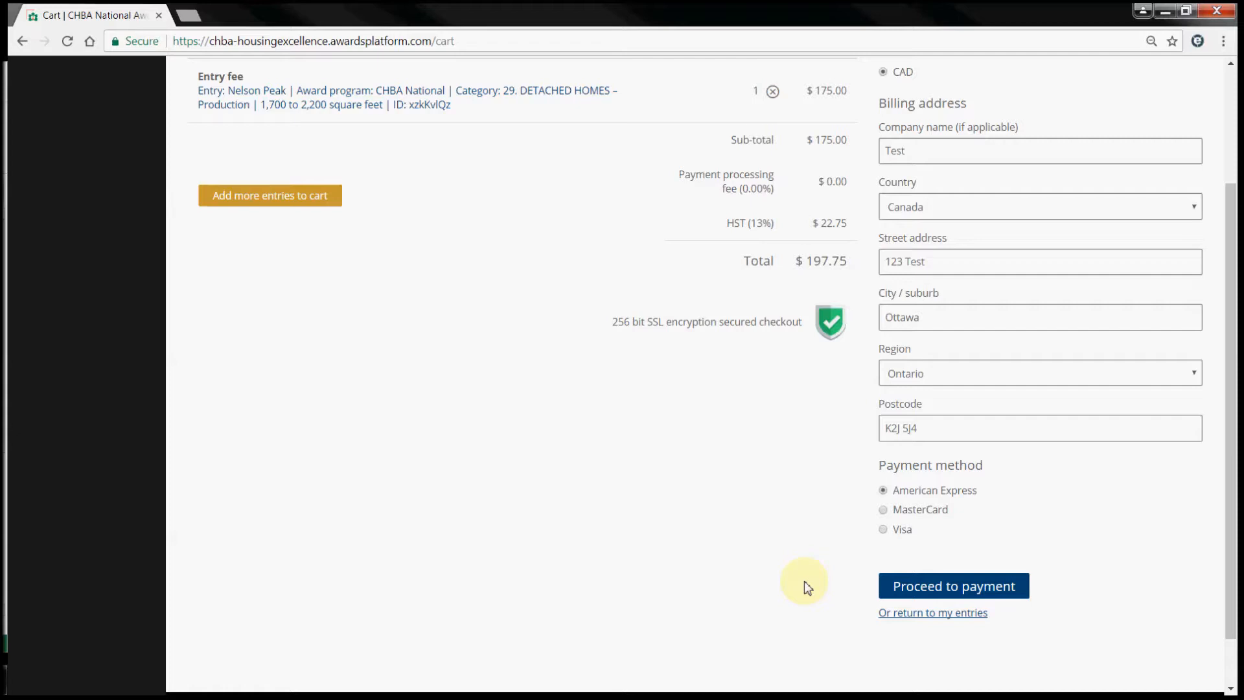
scroll(803, 580, up, 3)
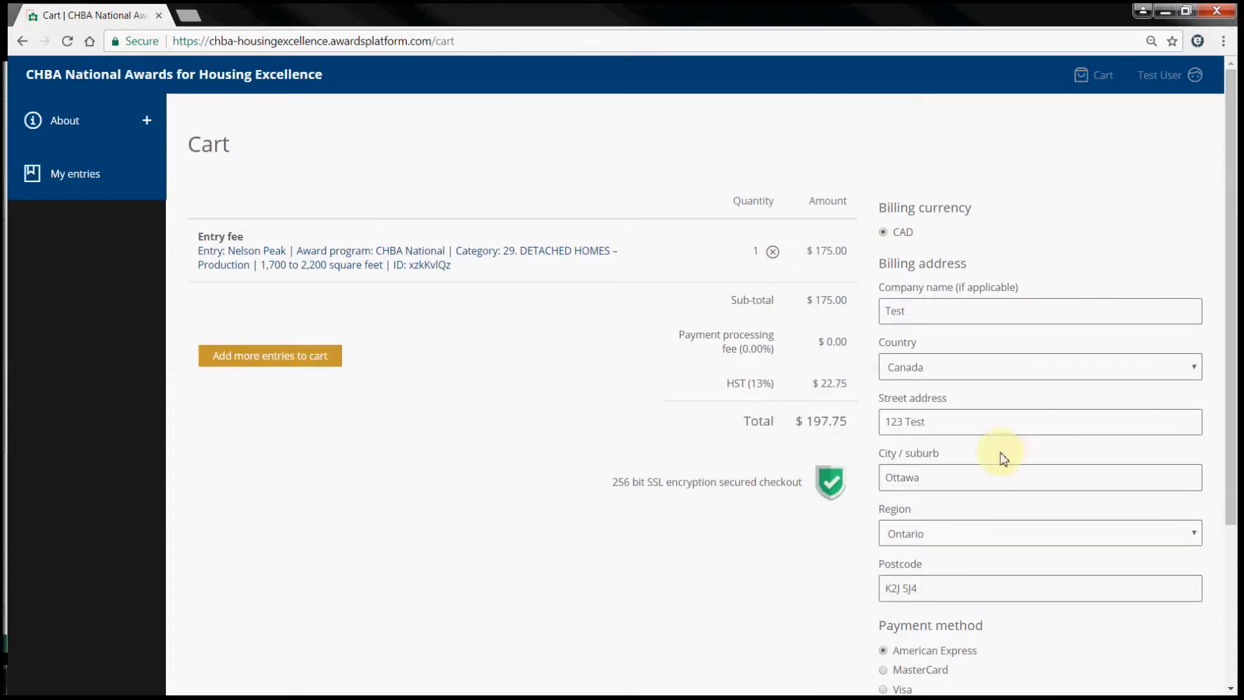
- Go to the account's Profile page via the account menu and expand About in the sidebar
click(1168, 77)
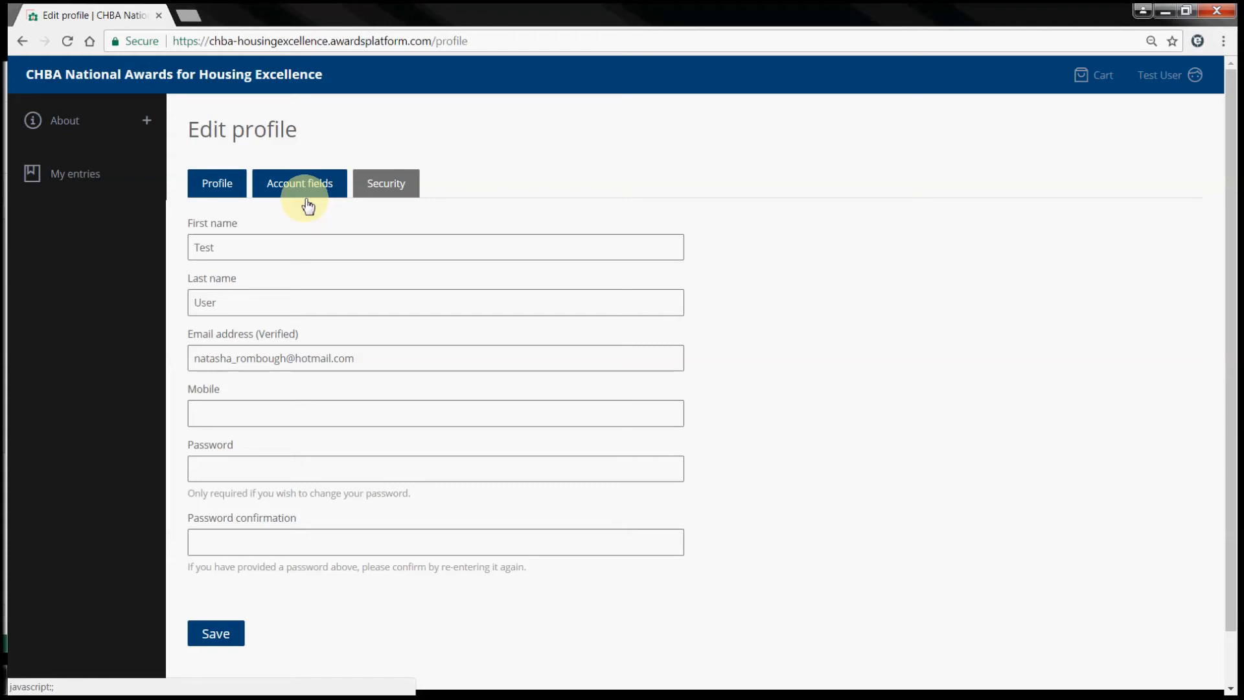
click(98, 122)
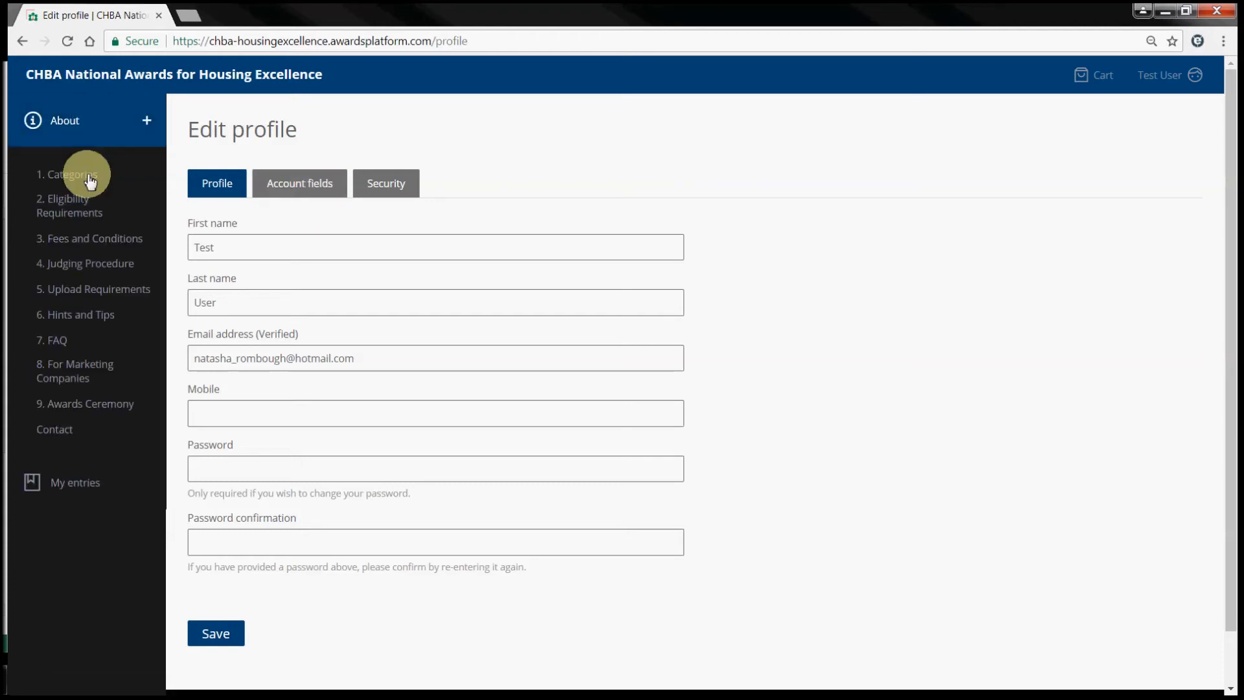